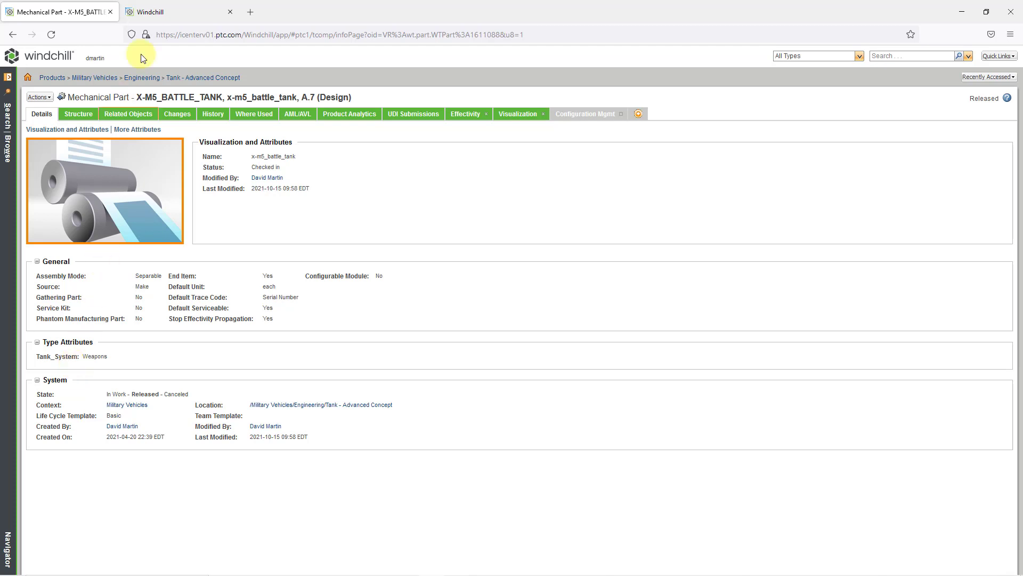
# Step: Open the Type and Attribute Management utility from the site-level utilities
pyautogui.click(158, 12)
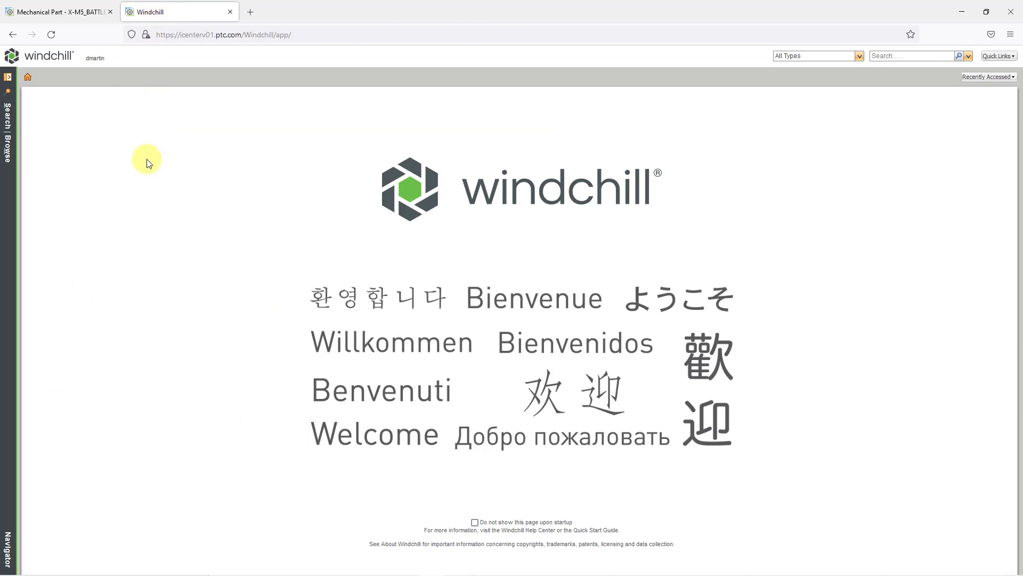
pyautogui.click(7, 155)
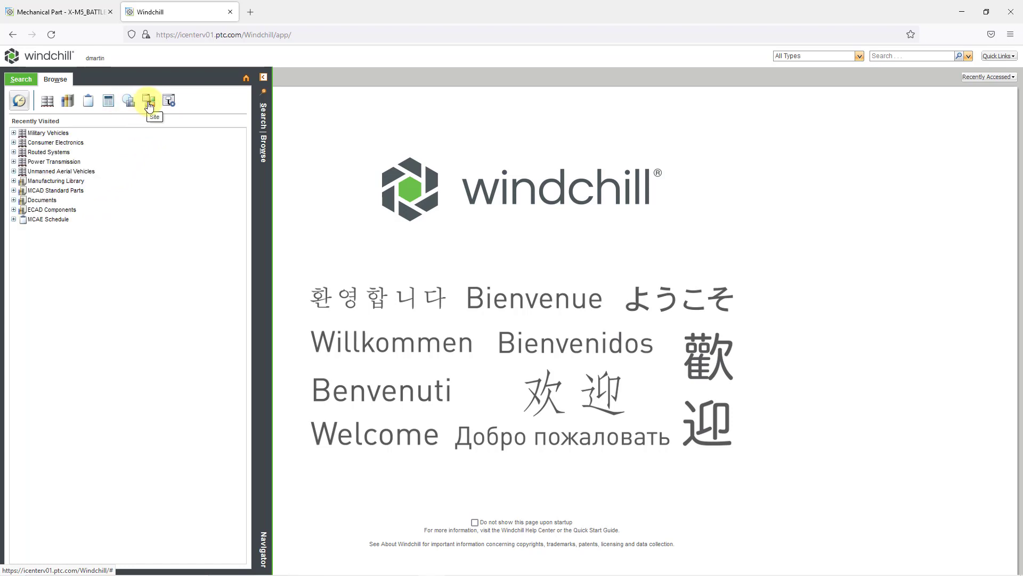
pyautogui.click(149, 103)
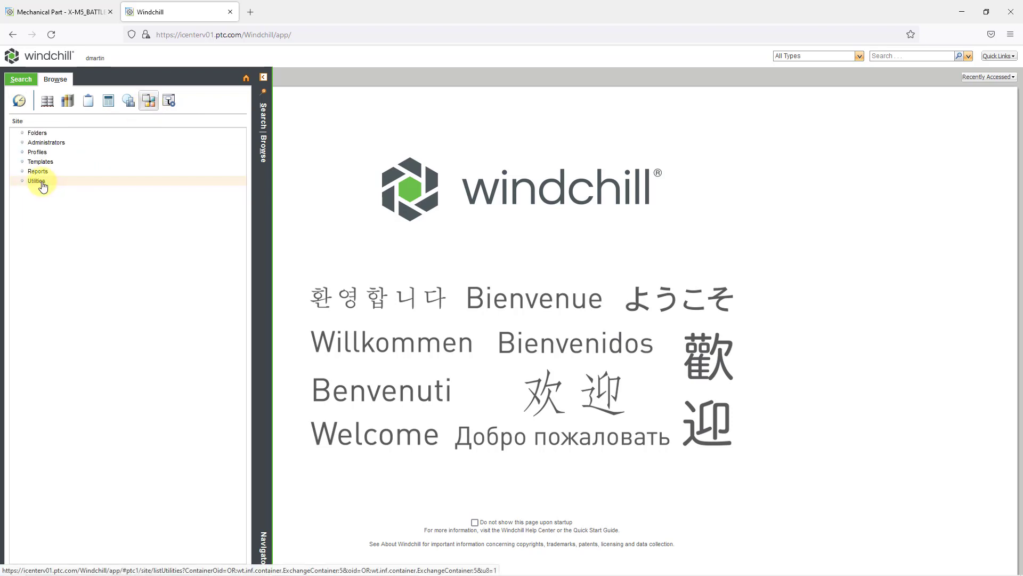
pyautogui.click(36, 181)
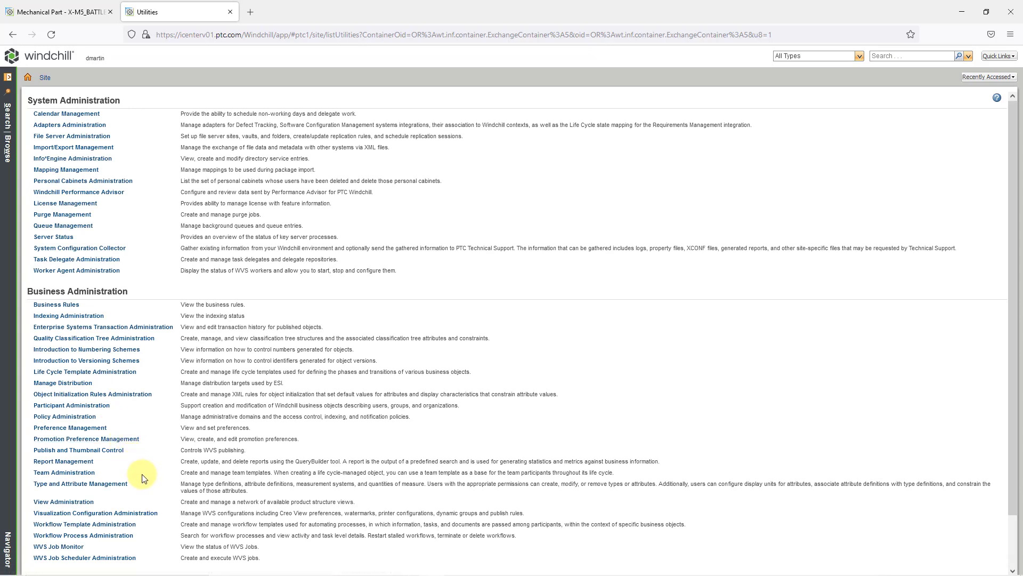
pyautogui.click(112, 486)
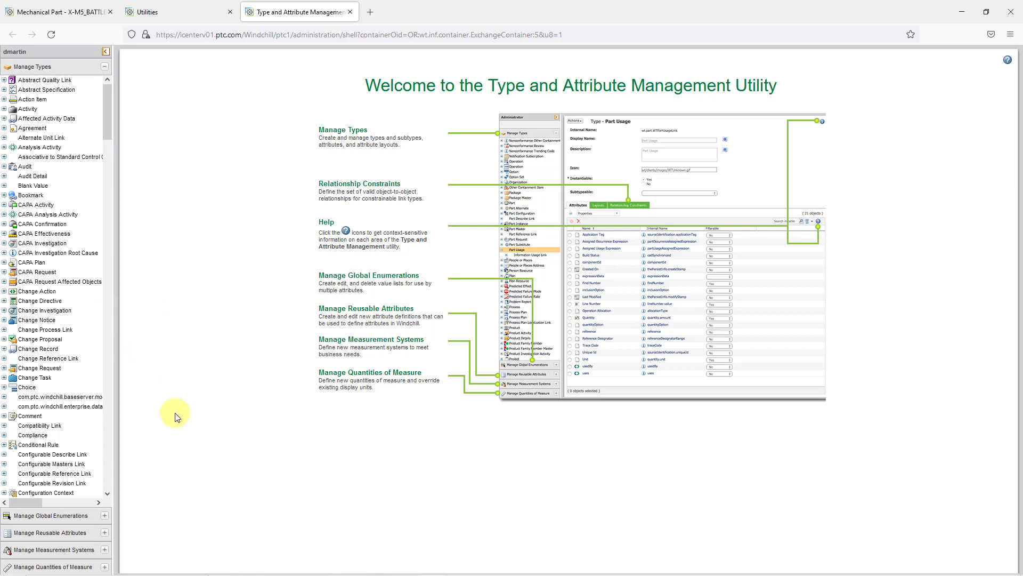
# Step: Open the Parts List attribute organizer among the reusable attributes
pyautogui.click(76, 534)
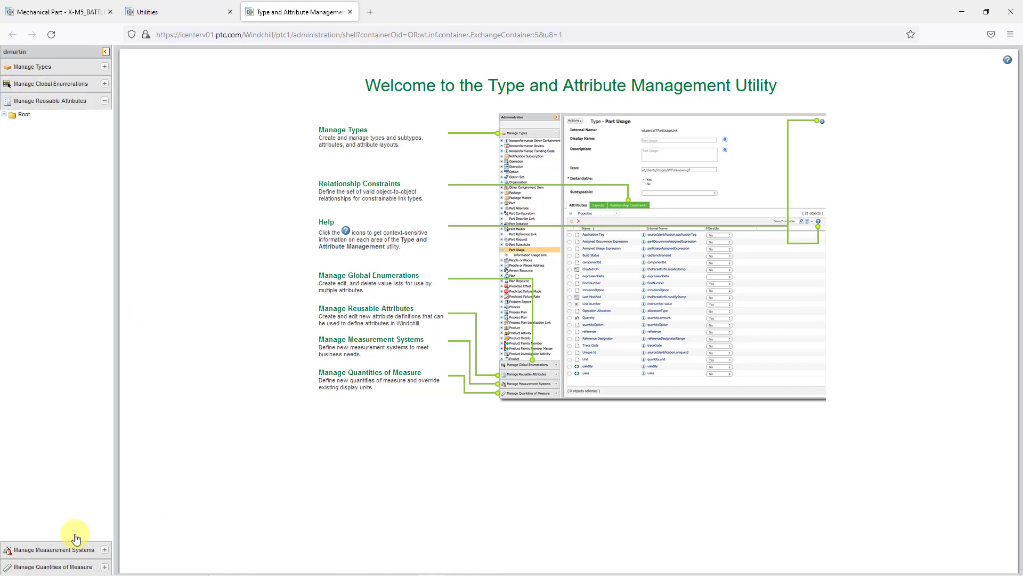
pyautogui.click(3, 115)
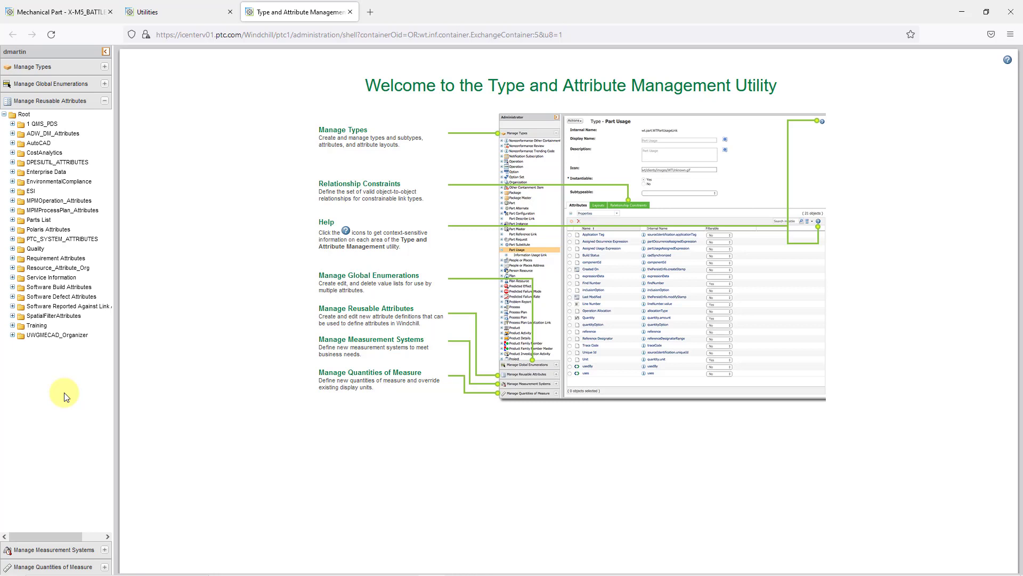
pyautogui.click(23, 114)
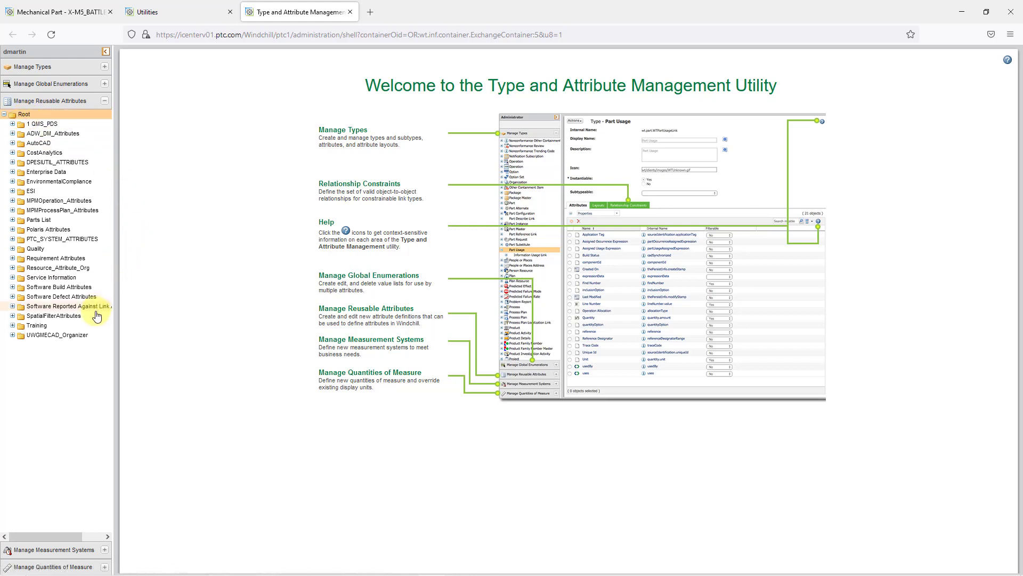
pyautogui.click(13, 220)
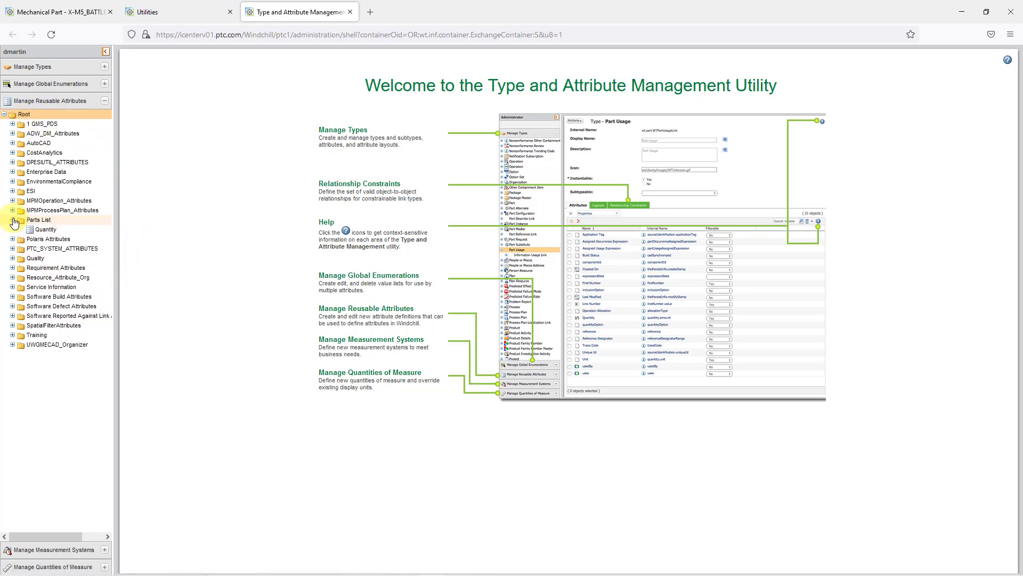
pyautogui.click(46, 221)
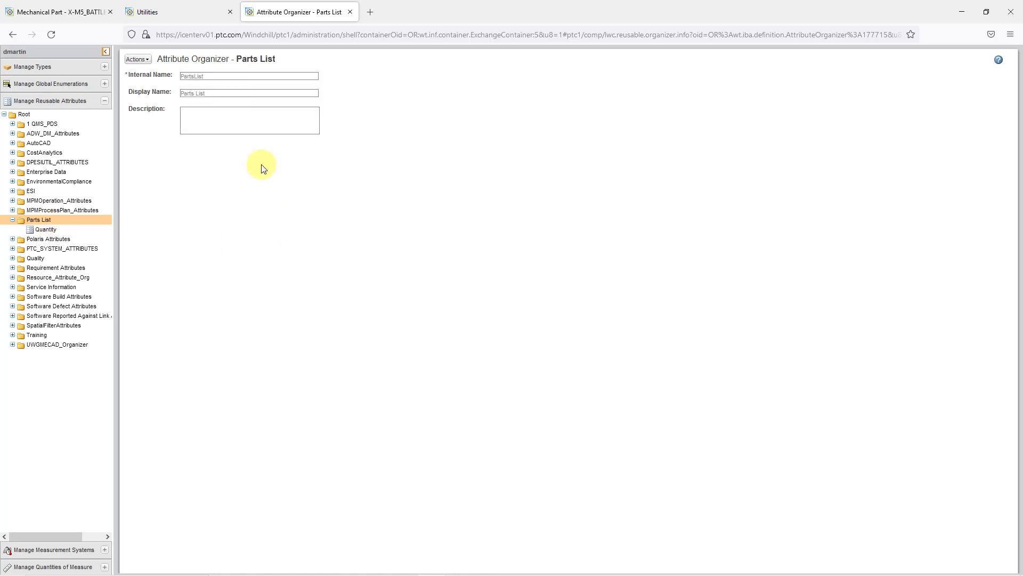
# Step: Create a String reusable attribute in Parts List with internal name com.ptc.Repair_Replace and display name Repair or Replace
pyautogui.click(148, 60)
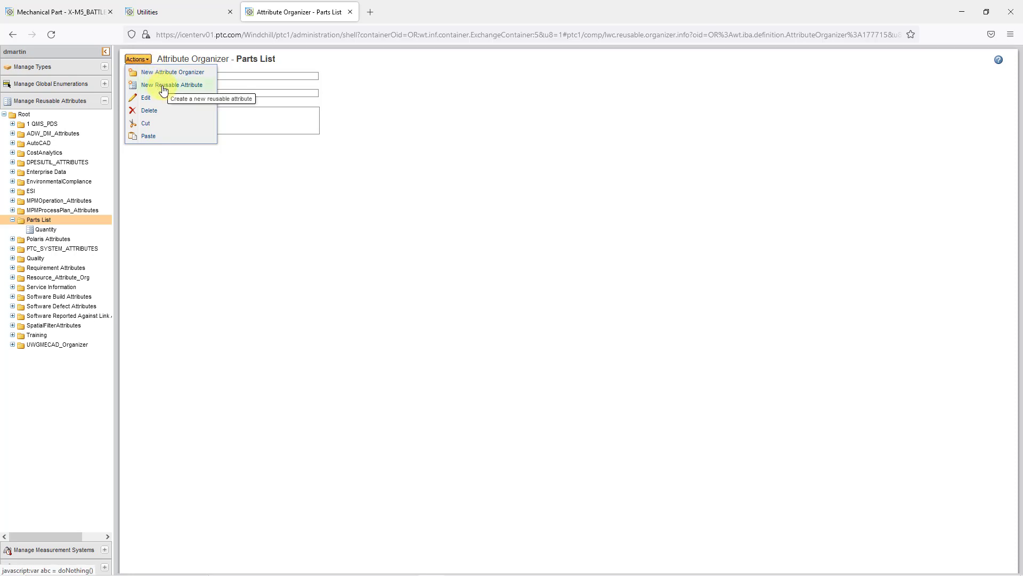
pyautogui.click(163, 90)
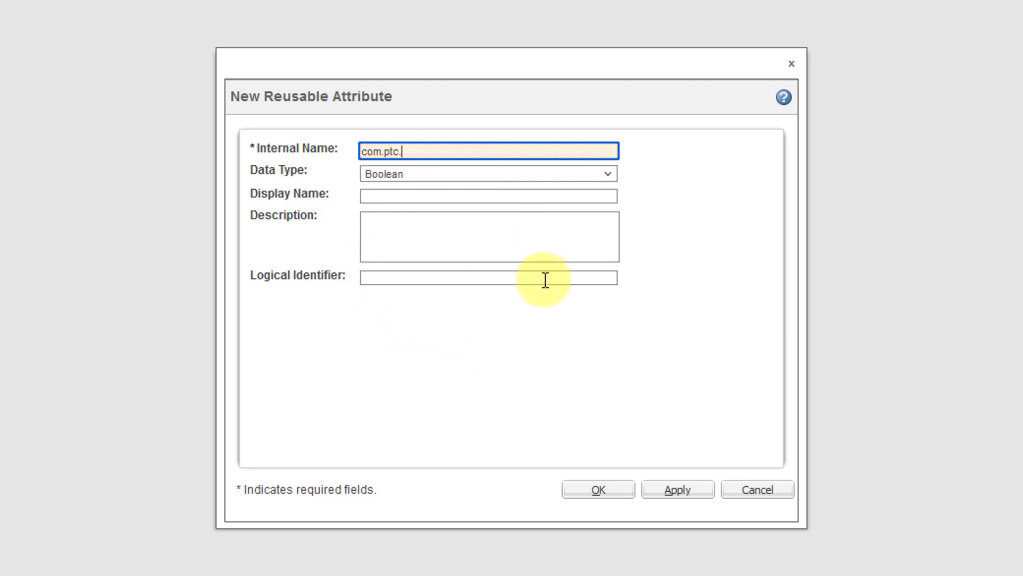
pyautogui.write('Repair_Replace')
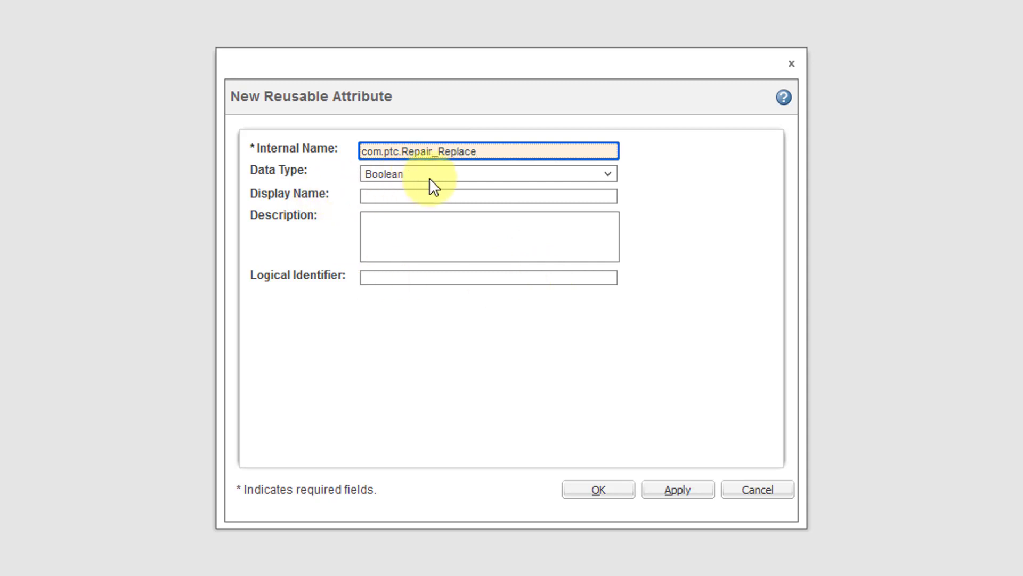
pyautogui.click(457, 176)
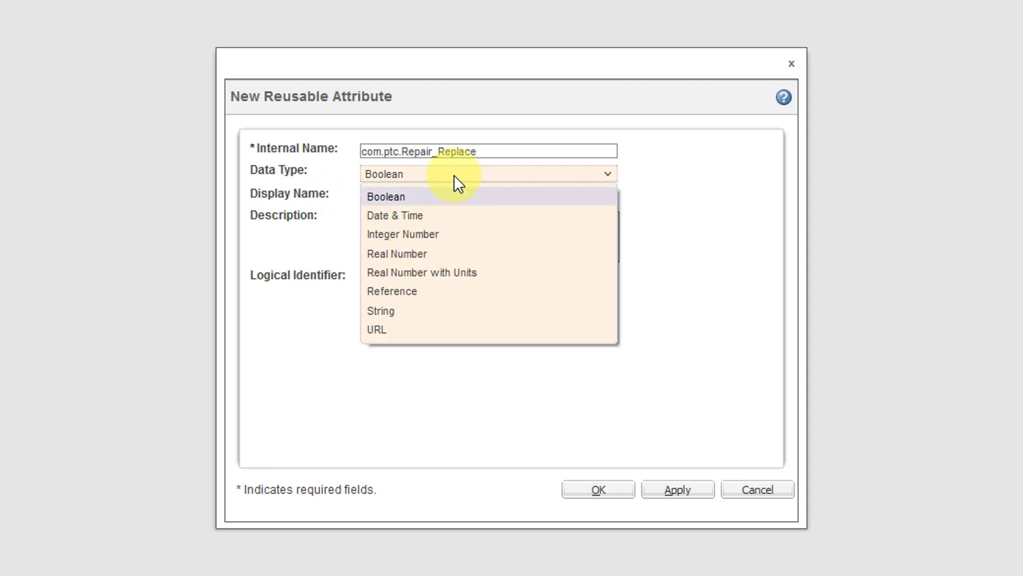
pyautogui.click(439, 310)
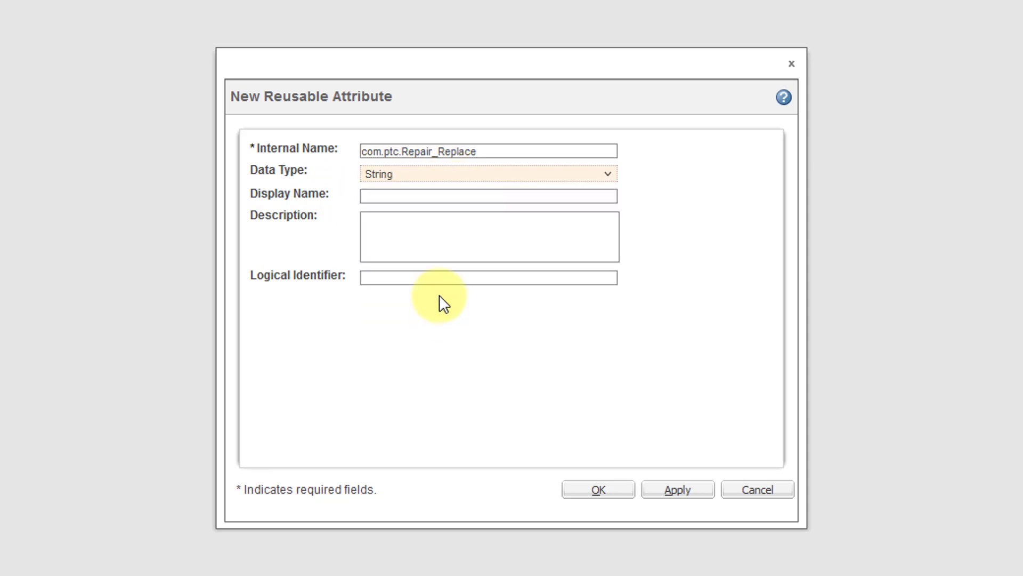
pyautogui.click(416, 194)
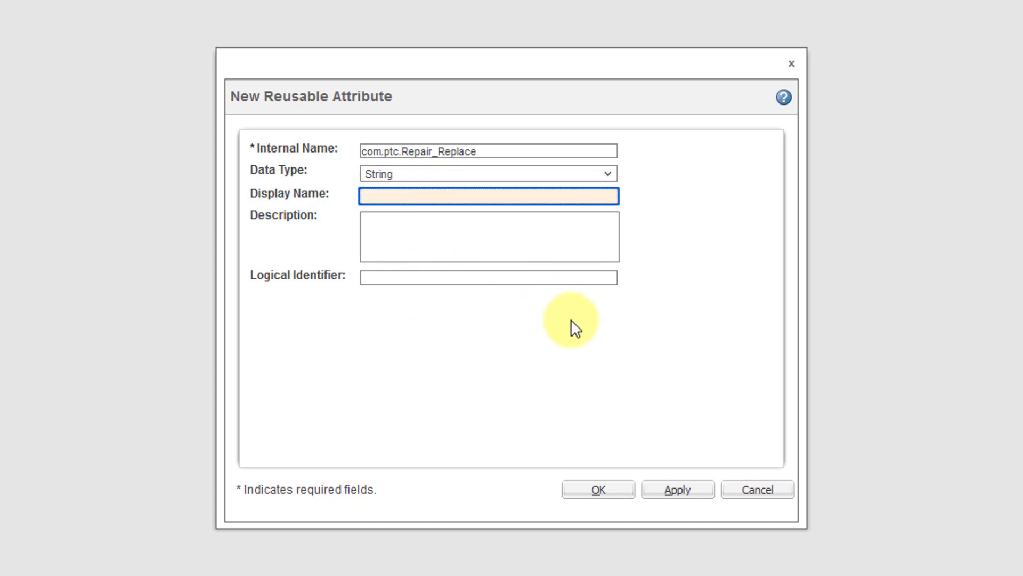
pyautogui.write('Repair or Replace')
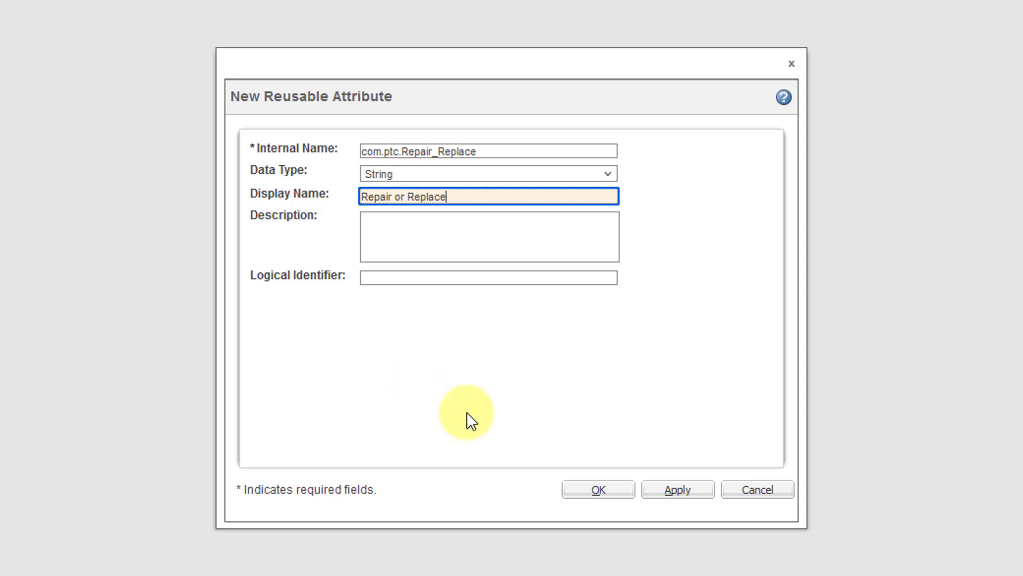
pyautogui.click(599, 491)
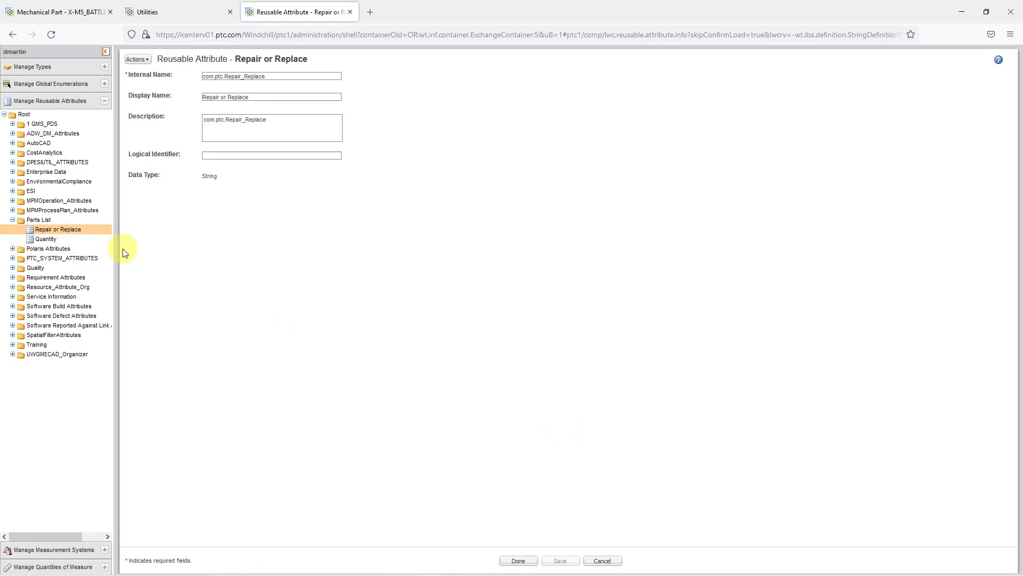
# Step: Find the Part type among the managed types and open its definition for editing
pyautogui.click(63, 71)
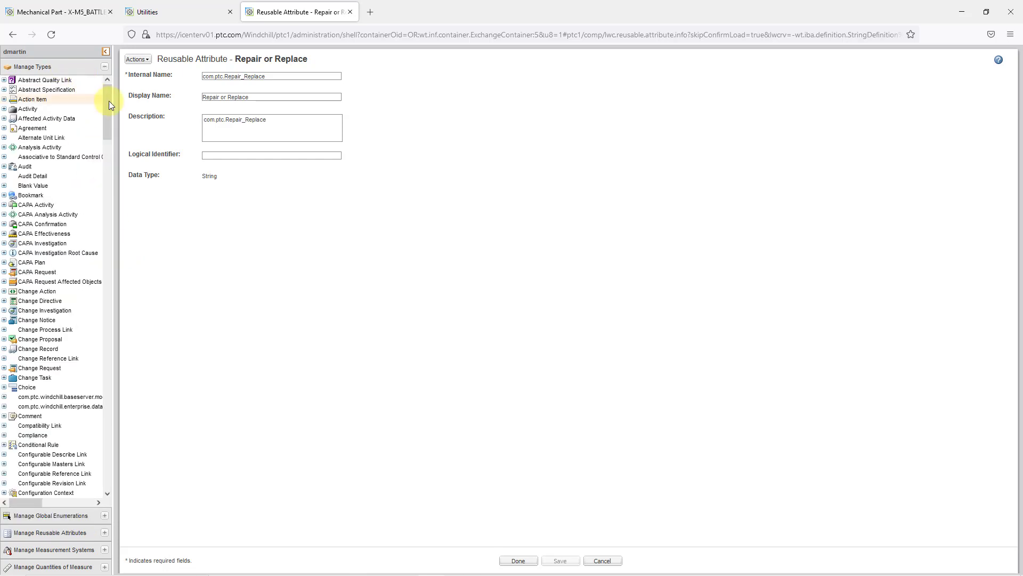
pyautogui.moveTo(109, 100); pyautogui.dragTo(107, 322)
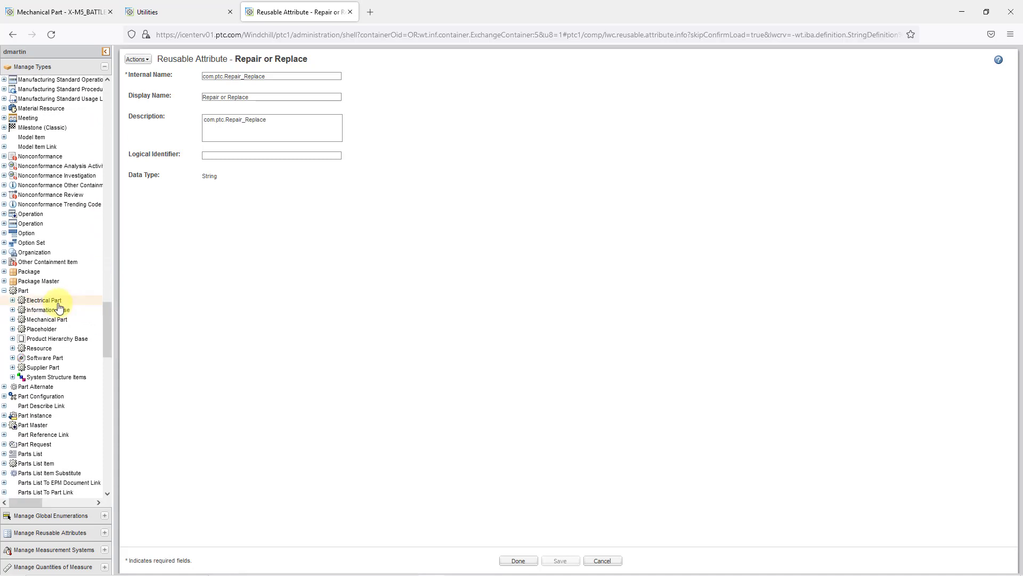
pyautogui.click(22, 293)
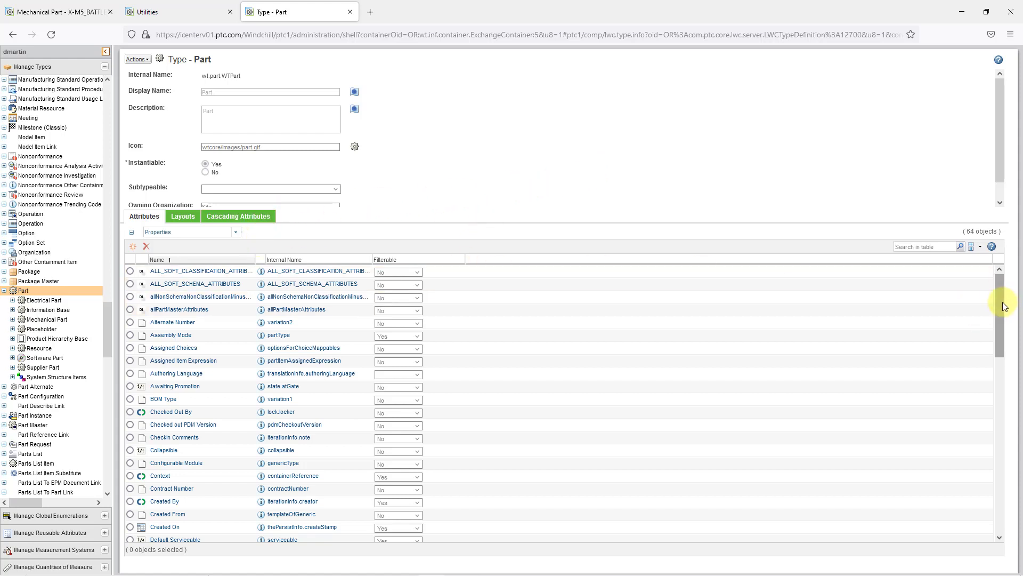
pyautogui.moveTo(1002, 302); pyautogui.dragTo(983, 486)
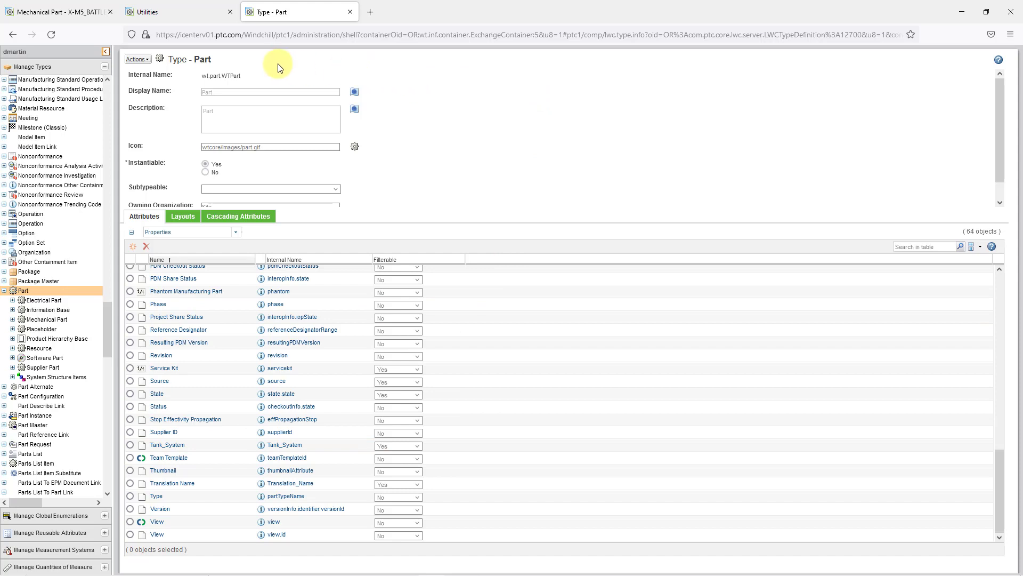
pyautogui.click(137, 61)
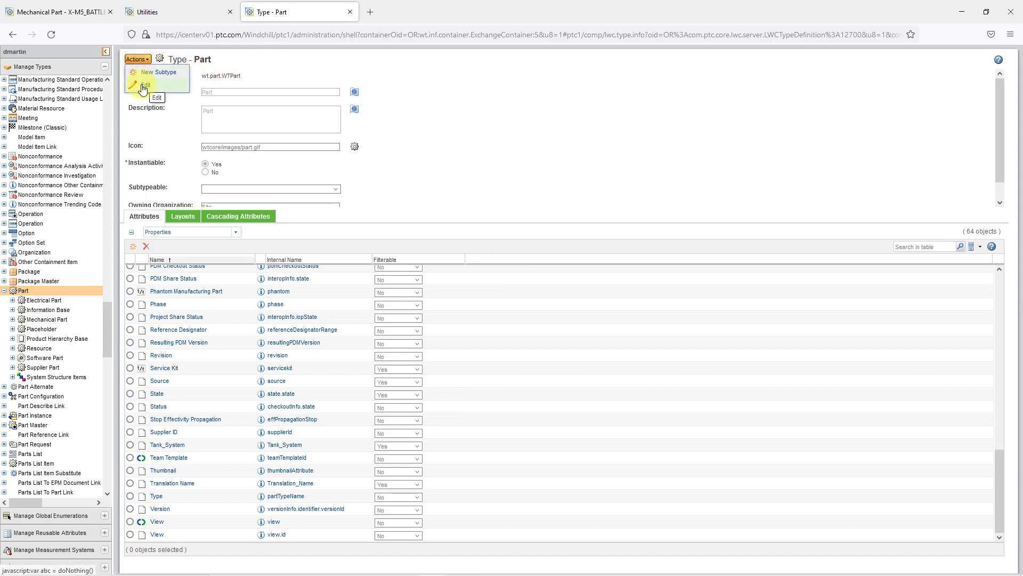
pyautogui.click(142, 87)
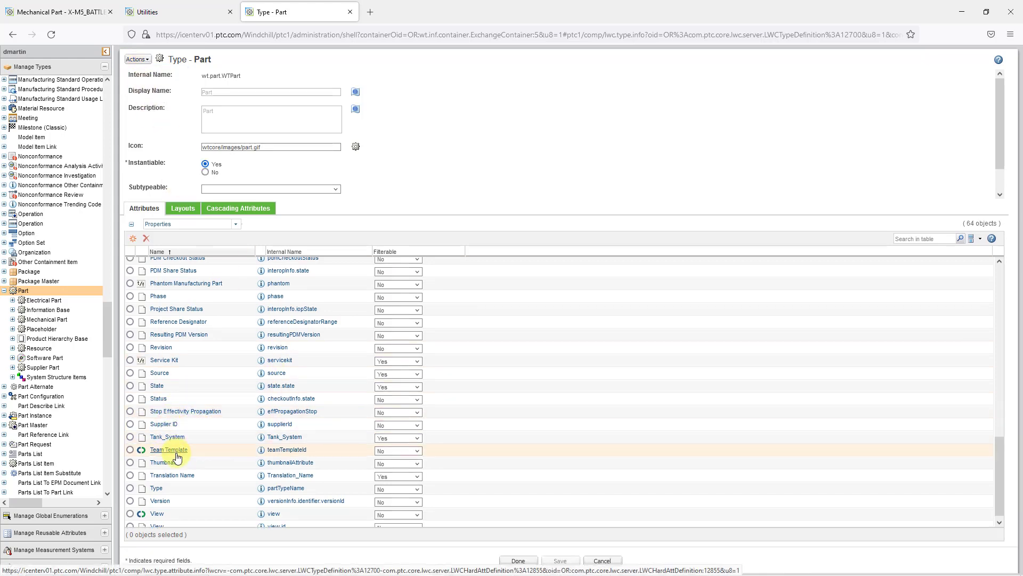
# Step: Change the master text of the Tank_System attribute's display name to Tank System
pyautogui.click(168, 438)
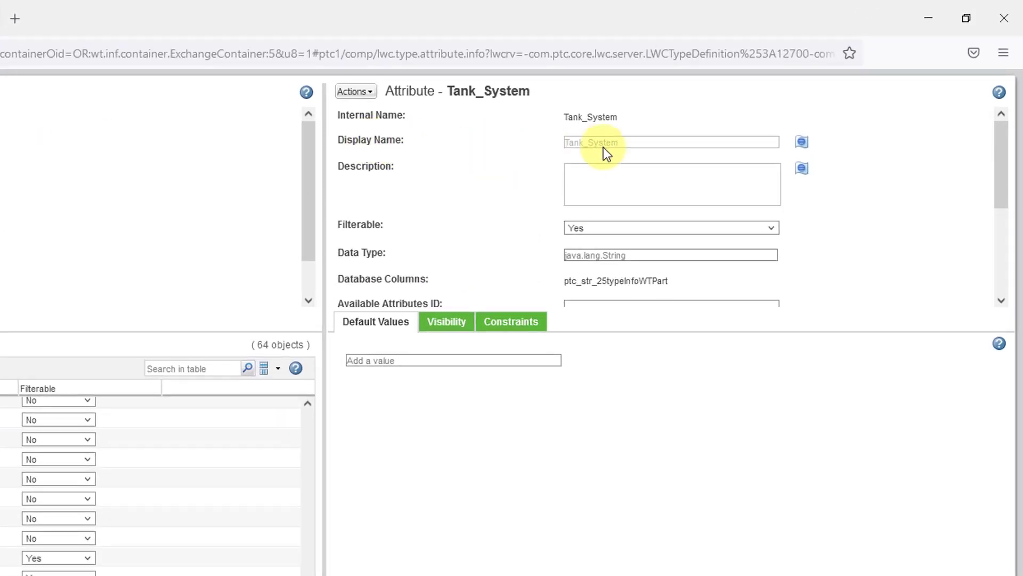
pyautogui.click(802, 143)
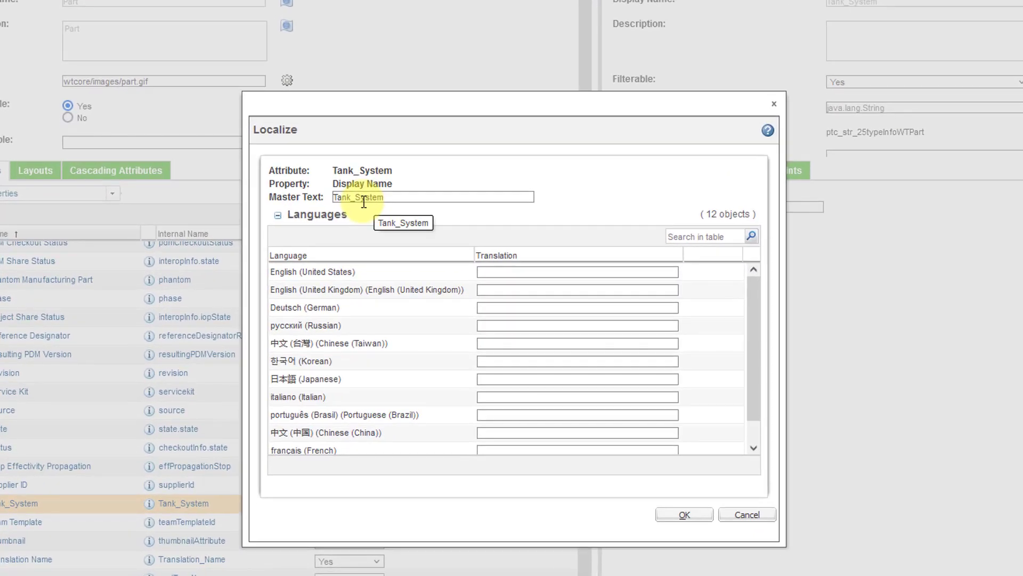
pyautogui.click(362, 199)
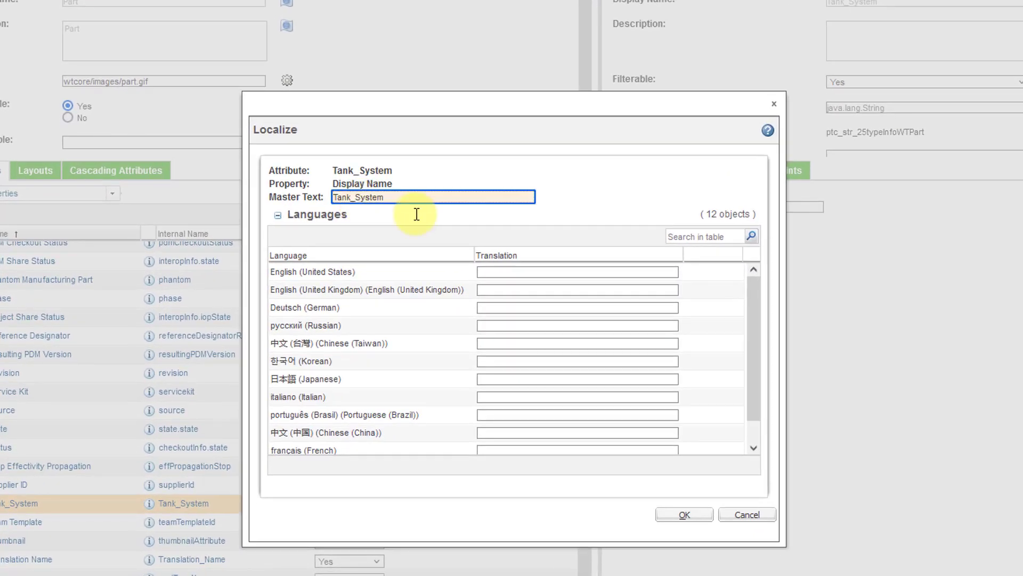
pyautogui.press('BackSpace')
# Step: Set the display name's English (United States) and English (United Kingdom) translations to Tank System and apply the localization
pyautogui.click(493, 273)
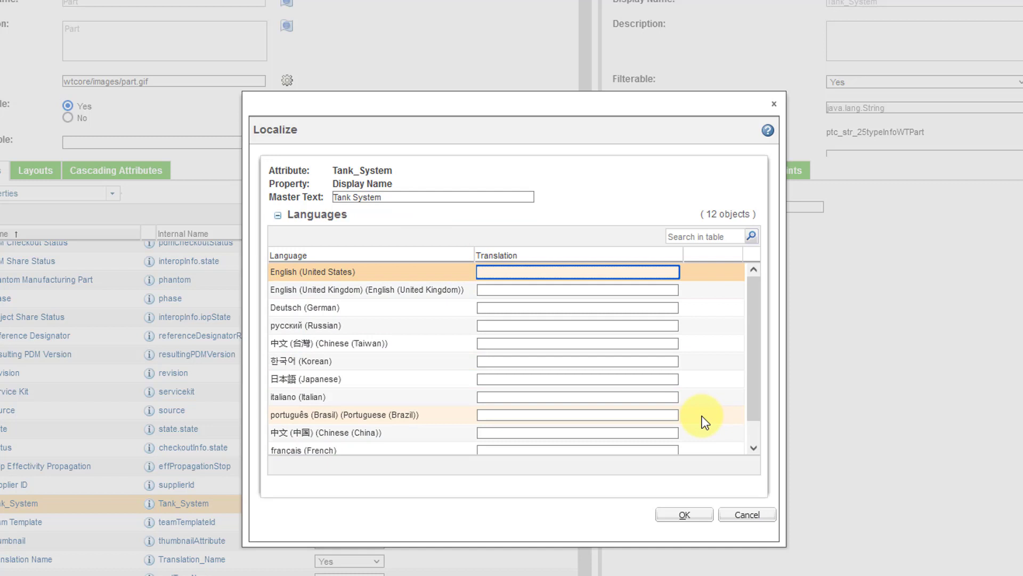
pyautogui.write('Tank System')
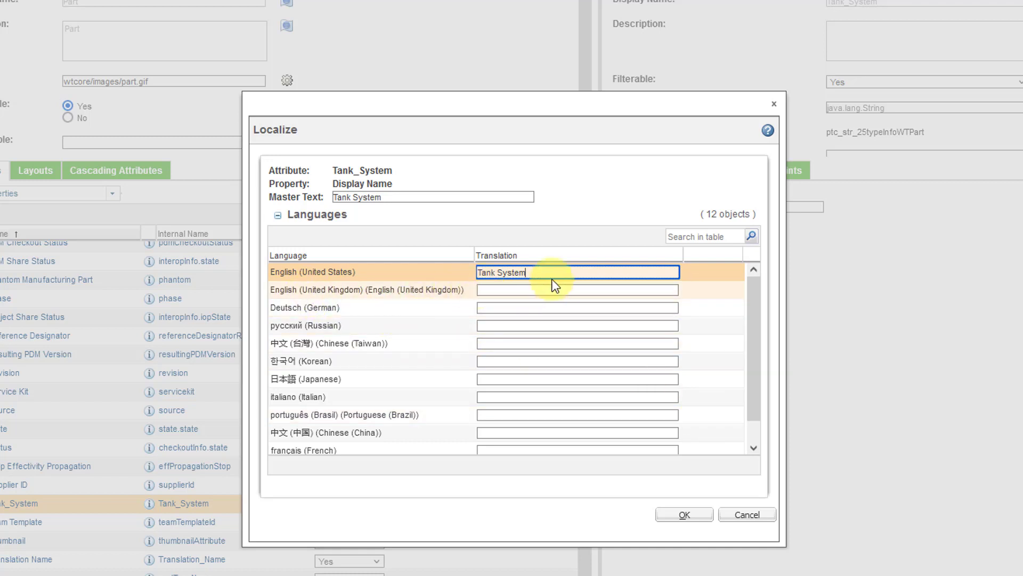
pyautogui.moveTo(549, 274); pyautogui.dragTo(389, 267)
pyautogui.hotkey('ctrl', 'c')
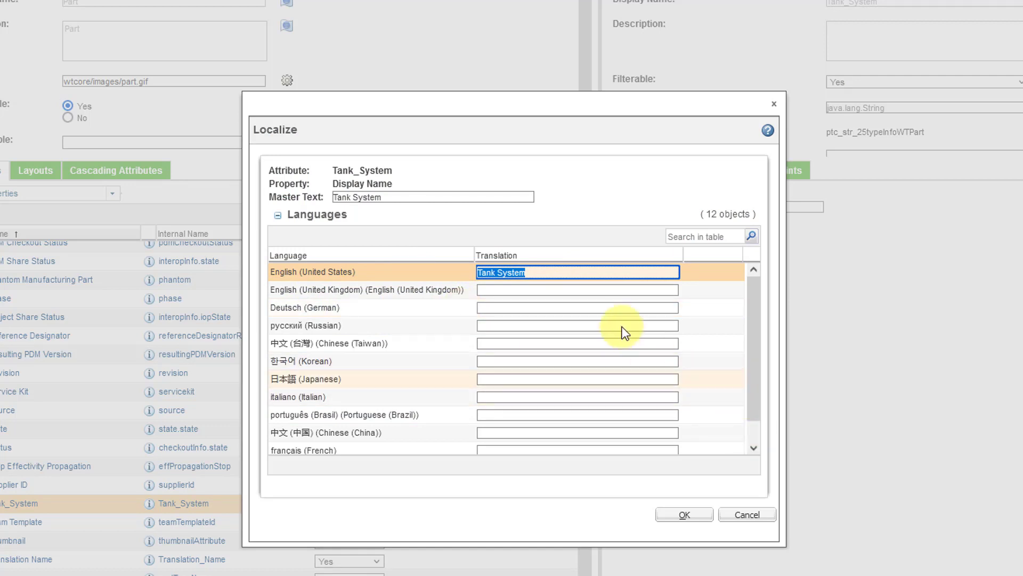
pyautogui.click(569, 291)
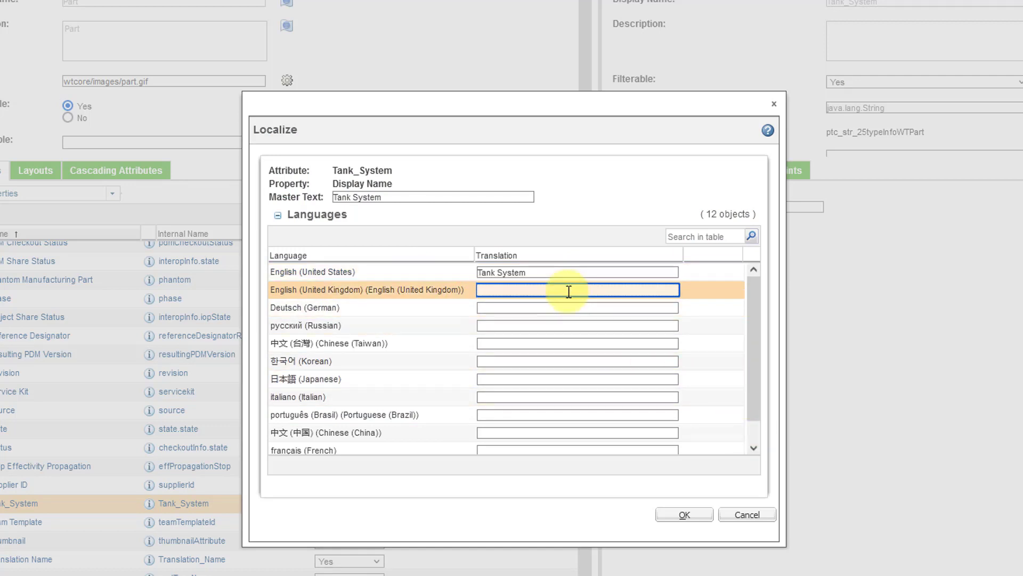
pyautogui.hotkey('ctrl', 'v')
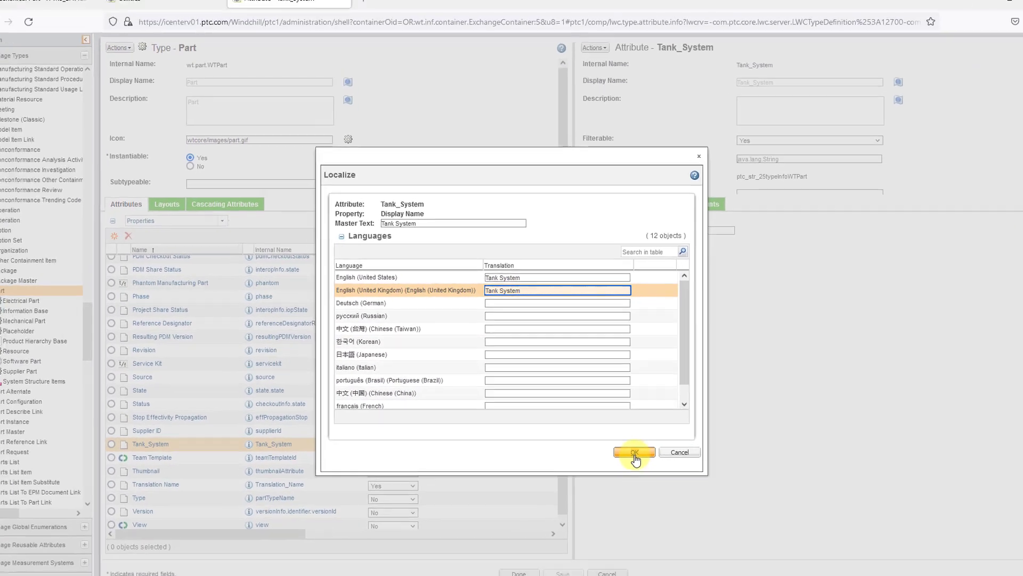
pyautogui.click(685, 513)
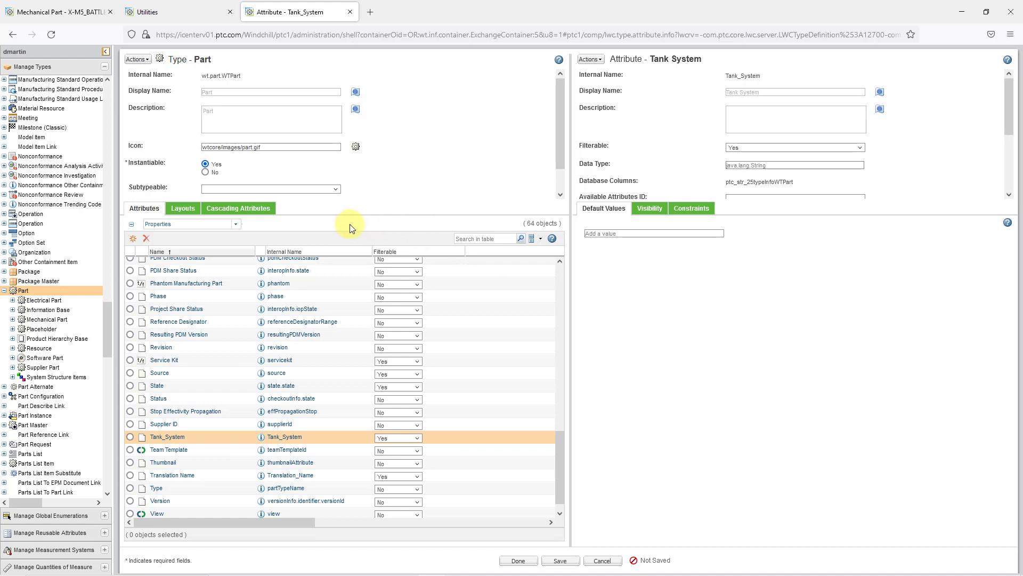
pyautogui.click(133, 243)
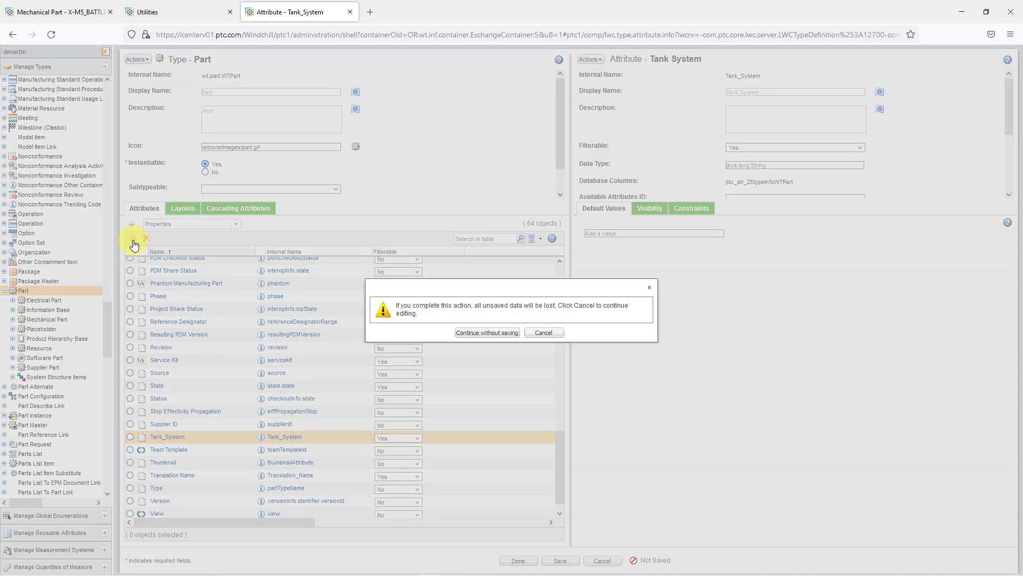
pyautogui.click(549, 338)
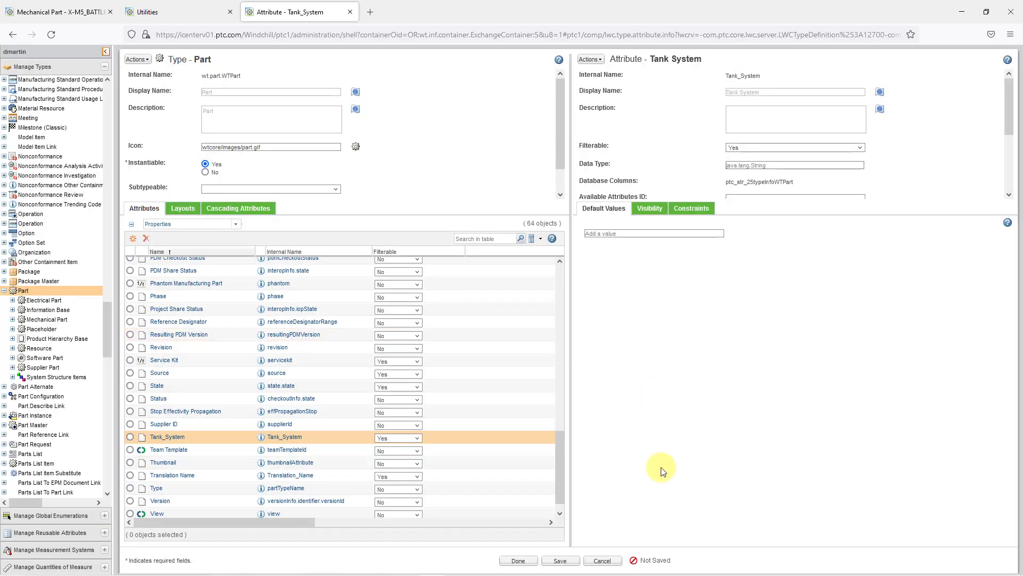
# Step: Save the Part type's changes and define a new global attribute on it with internal name Repair_Replace
pyautogui.click(562, 560)
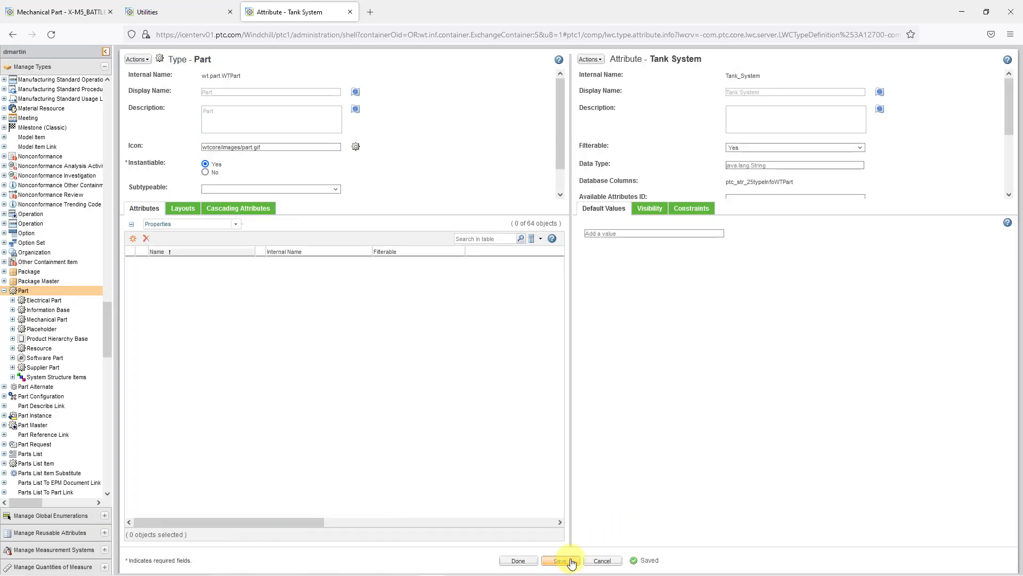
pyautogui.click(132, 238)
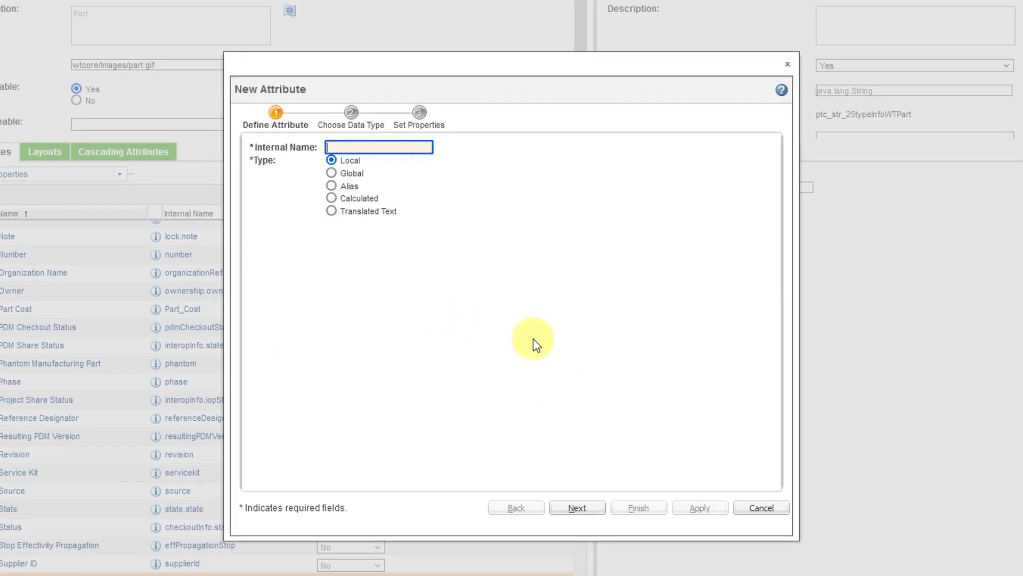
pyautogui.write('Repair_Replace')
pyautogui.click(332, 176)
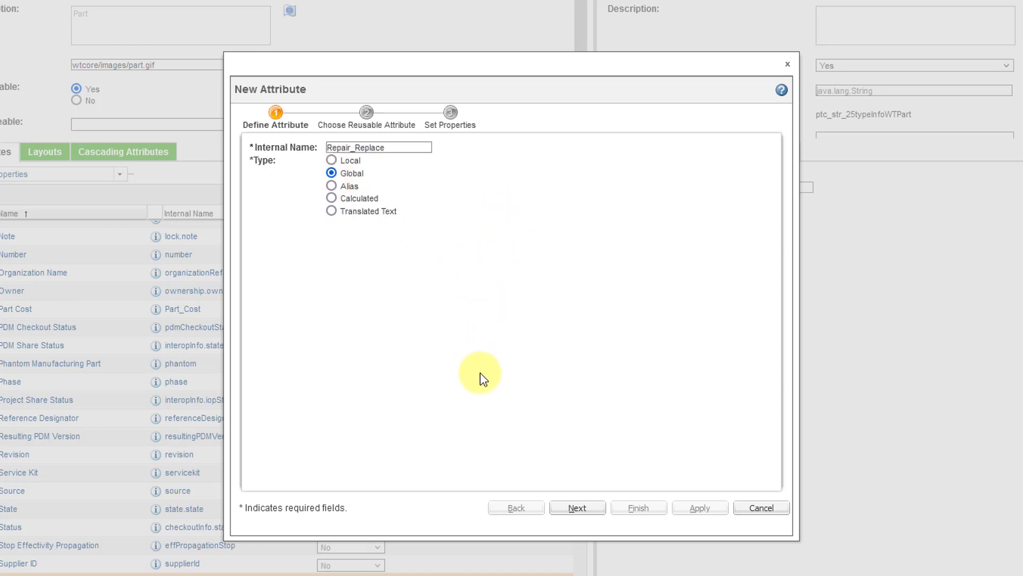
pyautogui.click(583, 511)
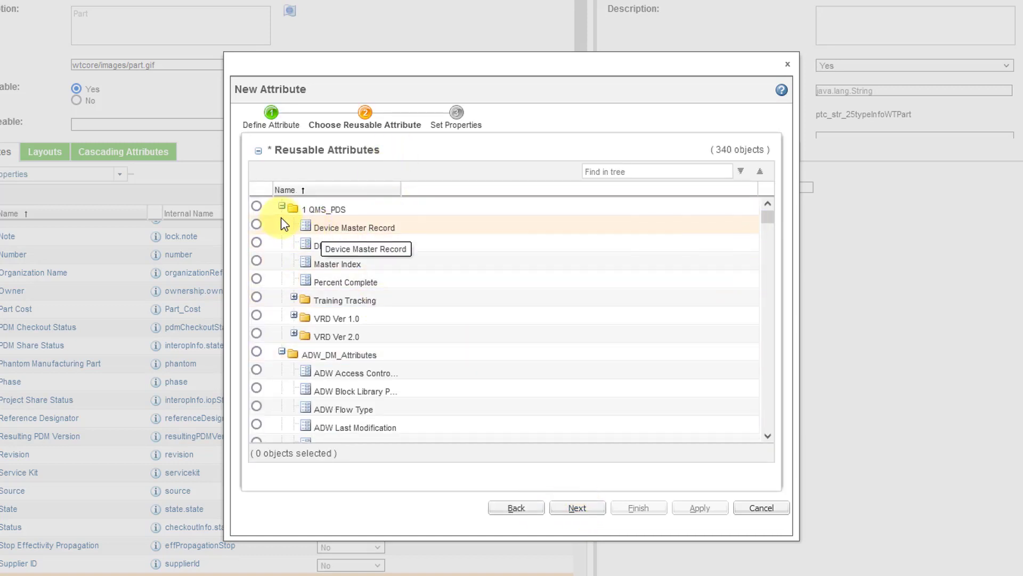
# Step: Base the new attribute on the Repair or Replace reusable attribute from the Parts List folder
pyautogui.moveTo(768, 216); pyautogui.dragTo(765, 270)
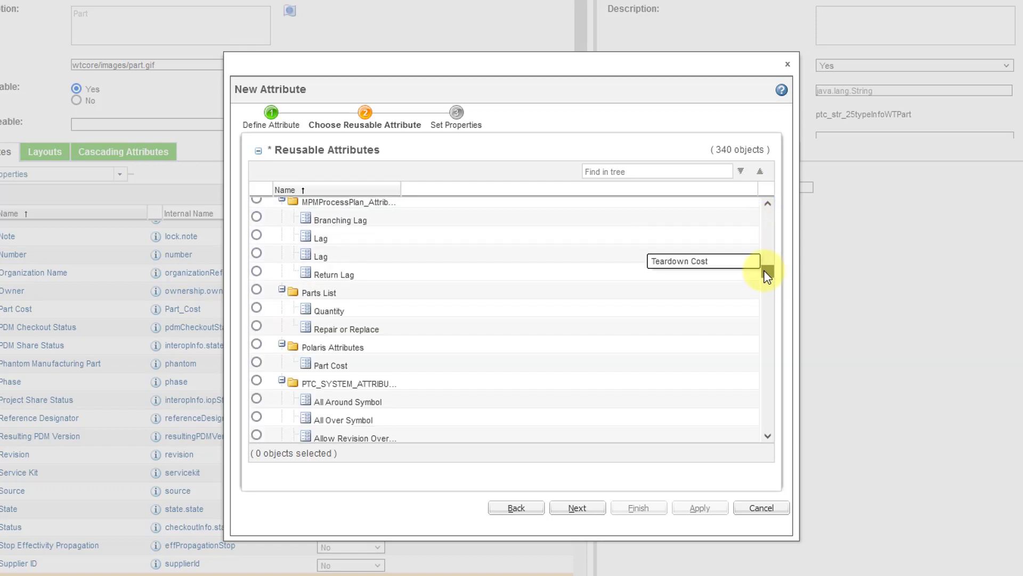
pyautogui.click(256, 326)
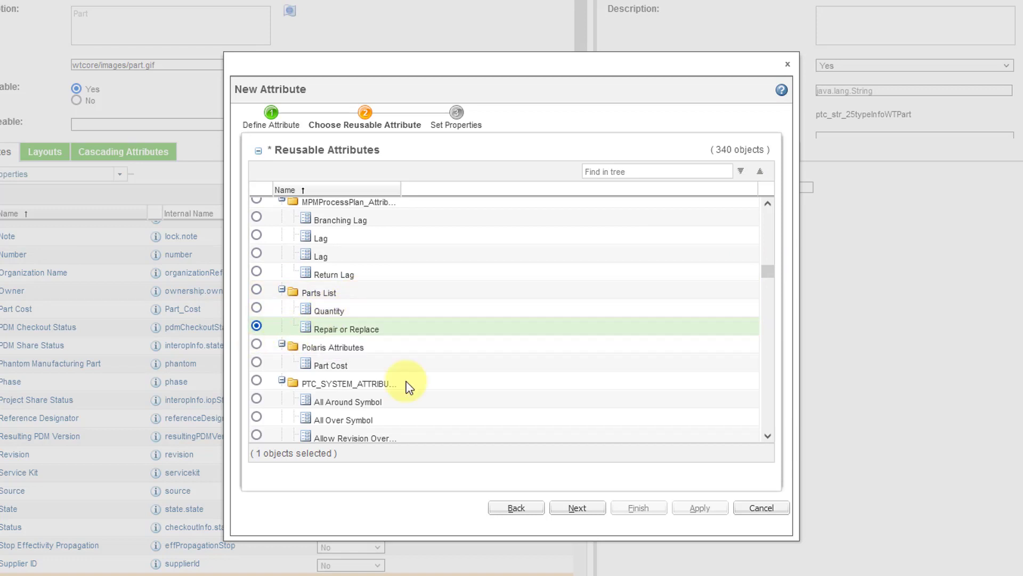
pyautogui.click(584, 510)
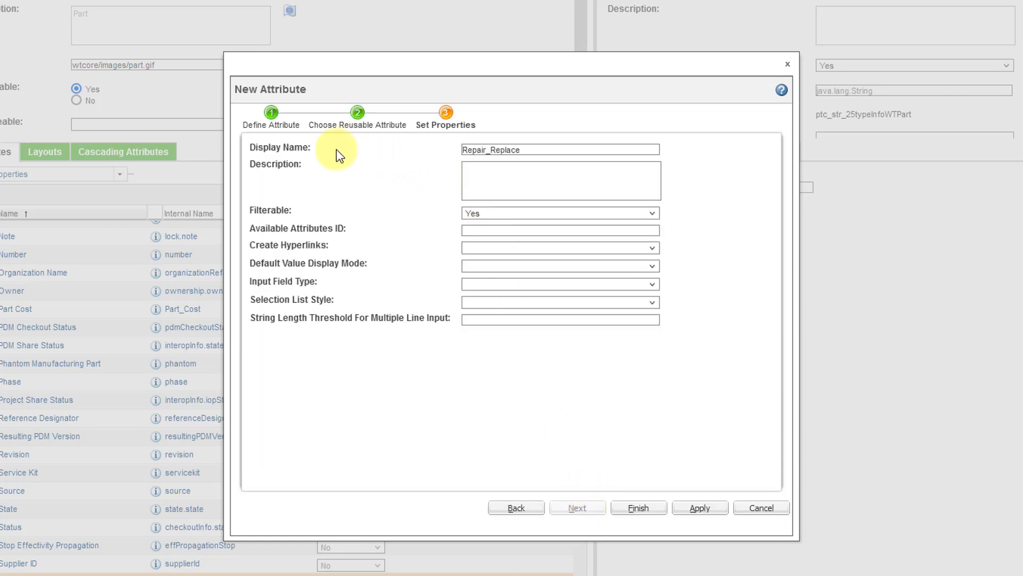
# Step: Set the new attribute's display name to Repair Replace, Create Hyperlinks to No and Default Value Display Mode to None
pyautogui.click(489, 149)
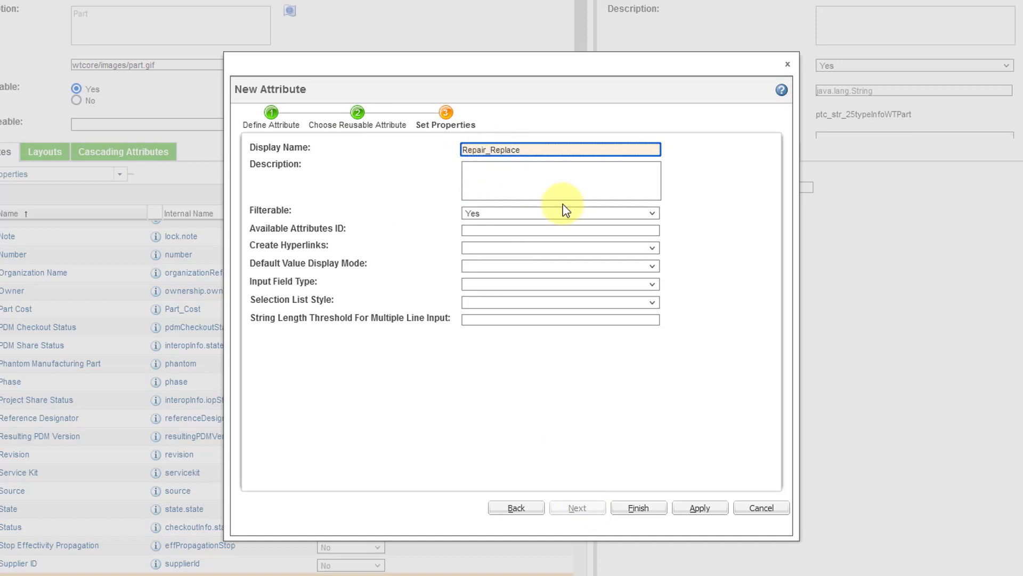
pyautogui.press('BackSpace')
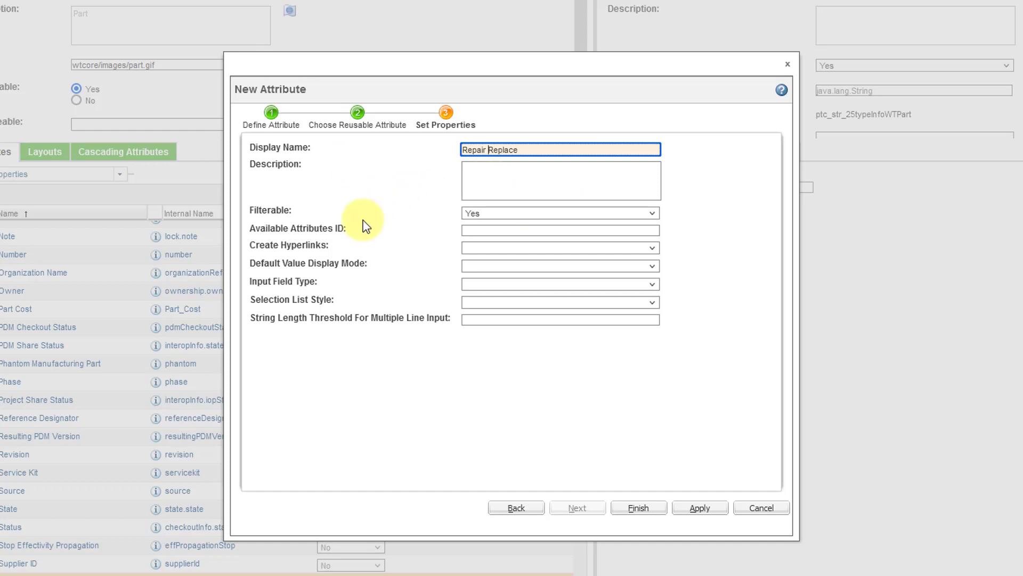
pyautogui.click(496, 249)
pyautogui.click(488, 298)
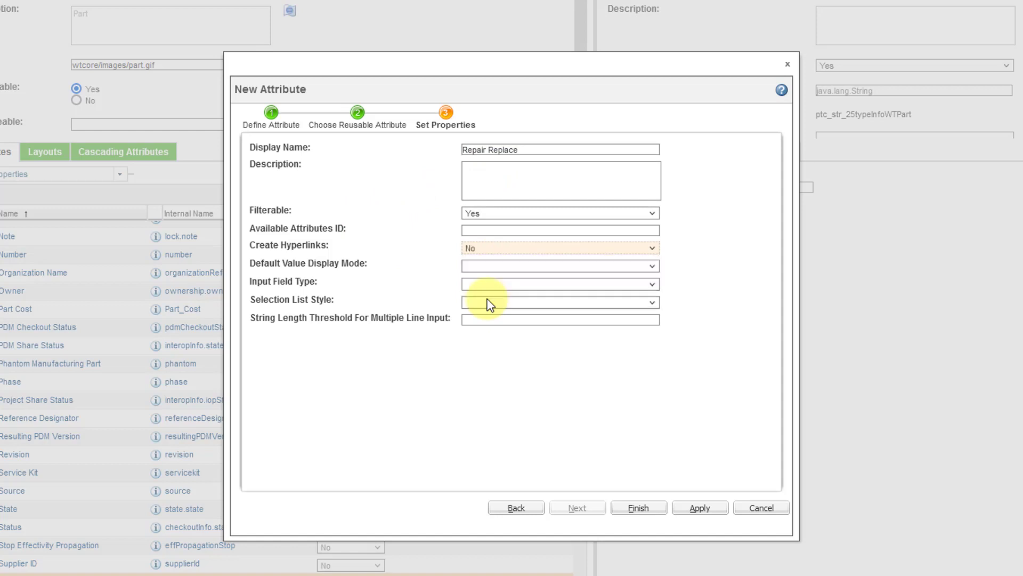
pyautogui.click(482, 266)
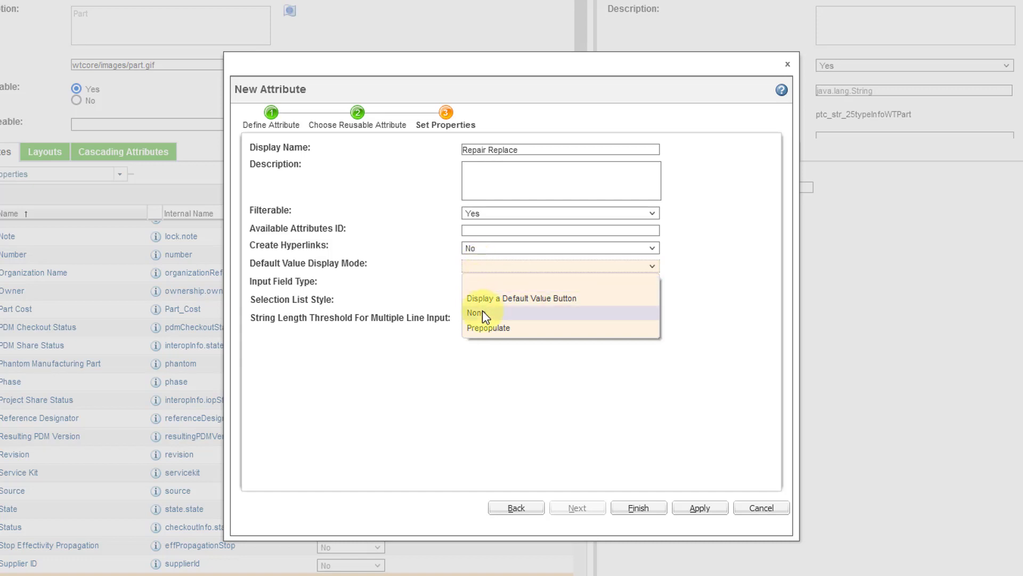
pyautogui.click(482, 312)
# Step: Set the input field type to Single Line and the selection list style to Drop Down, and finish creating the attribute
pyautogui.click(477, 284)
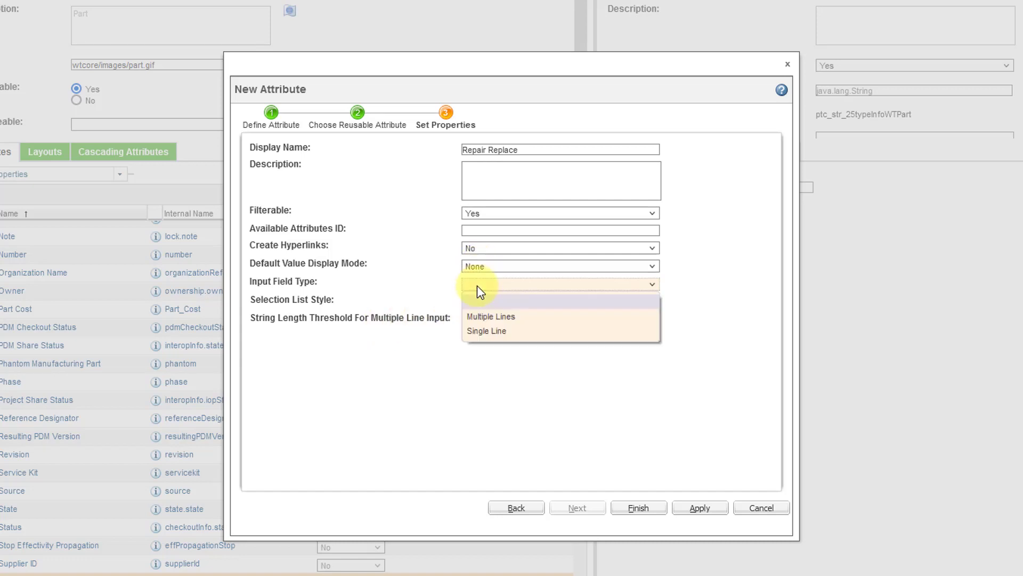
pyautogui.click(482, 332)
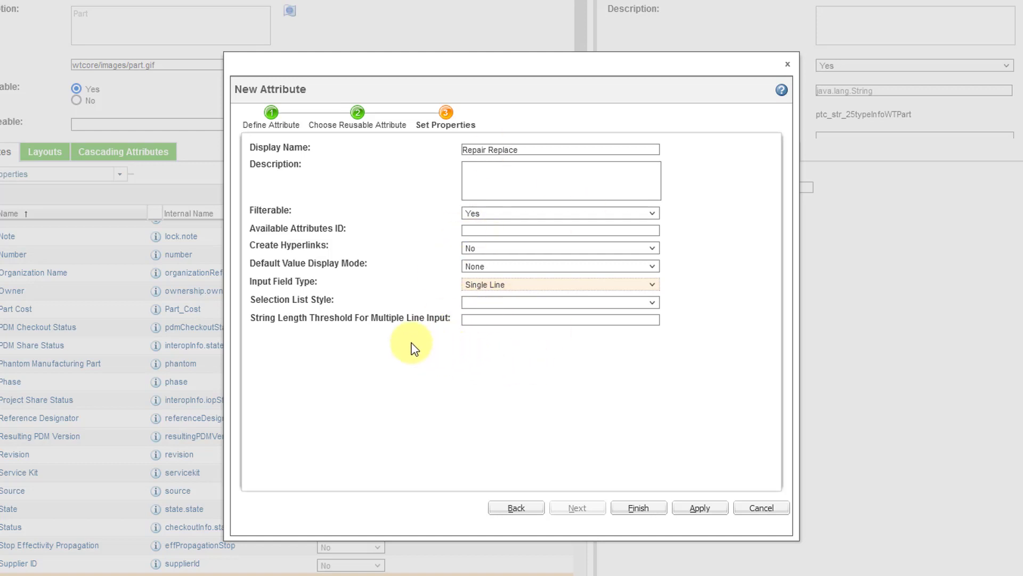
pyautogui.click(512, 302)
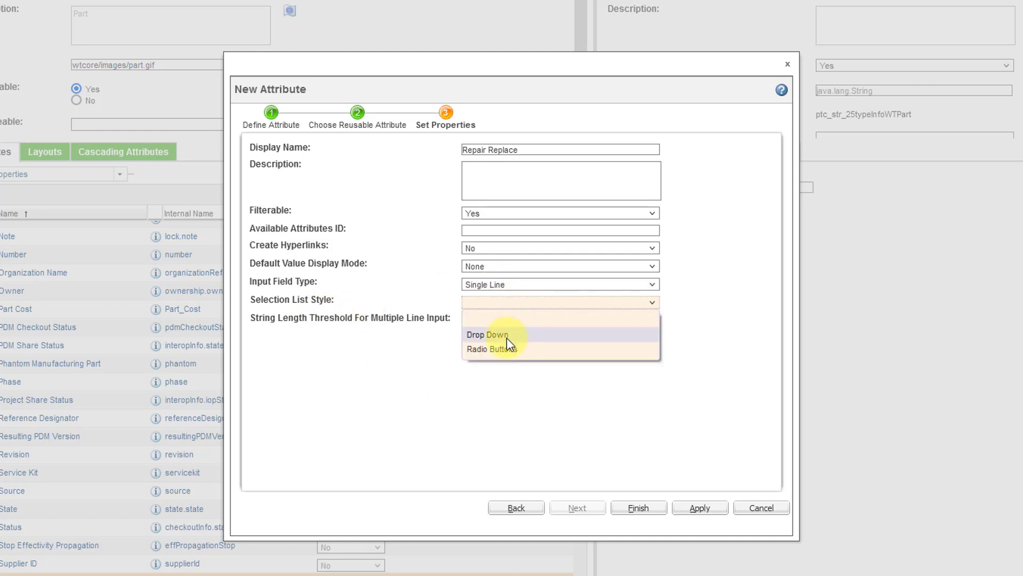
pyautogui.click(487, 335)
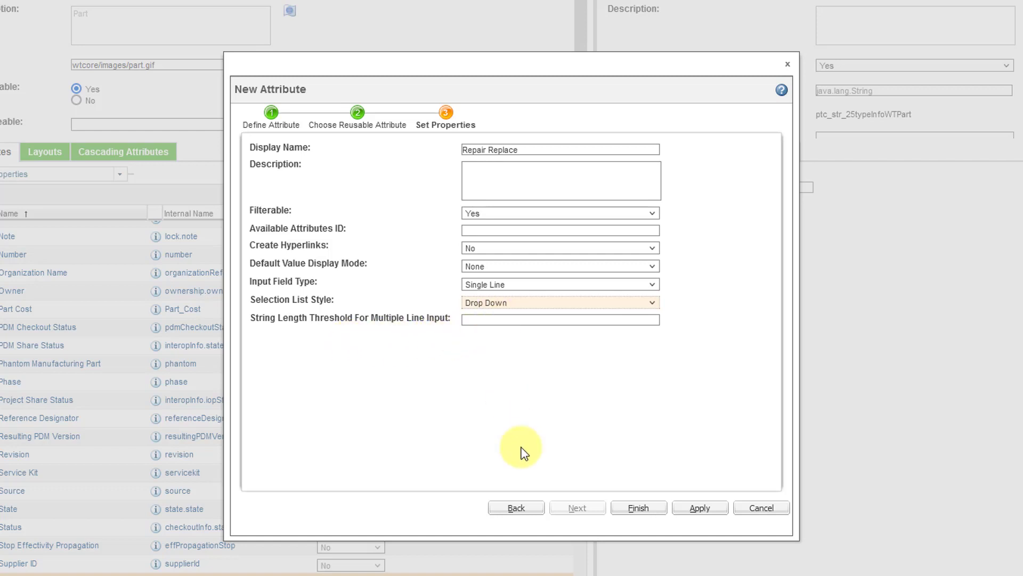
pyautogui.click(638, 508)
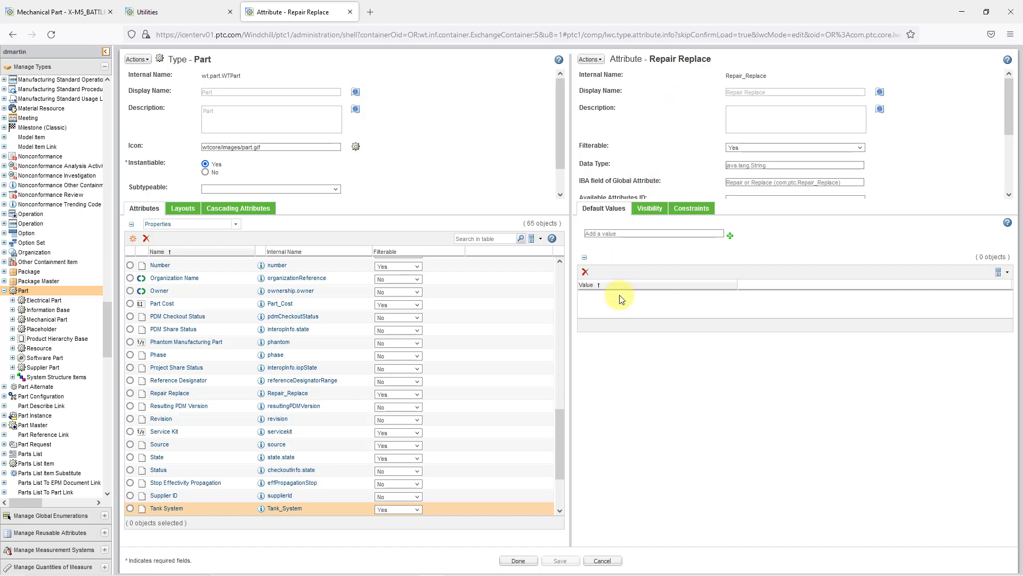
# Step: Add a Legal Value List constraint to the Repair Replace attribute
pyautogui.click(697, 209)
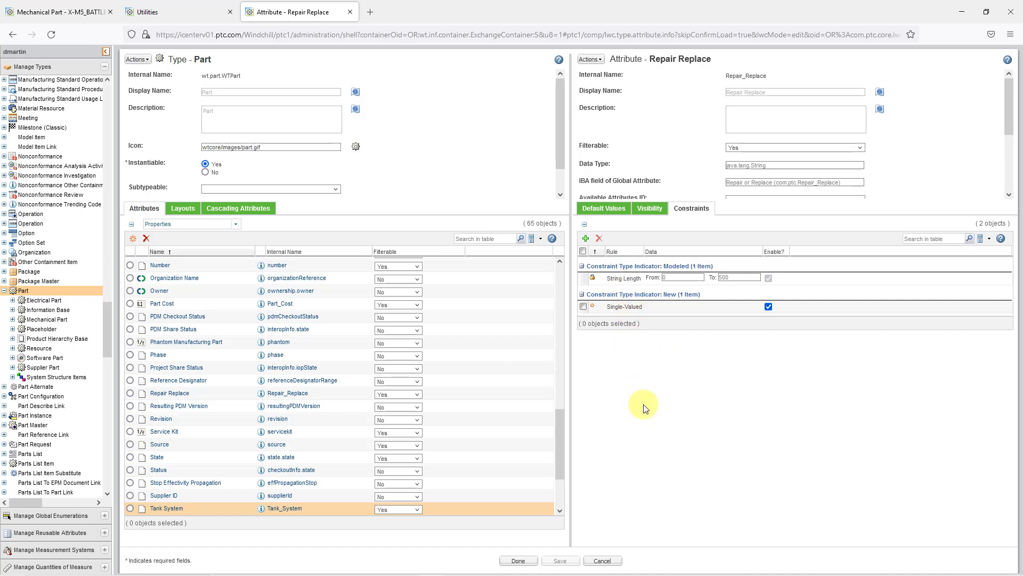
pyautogui.click(584, 239)
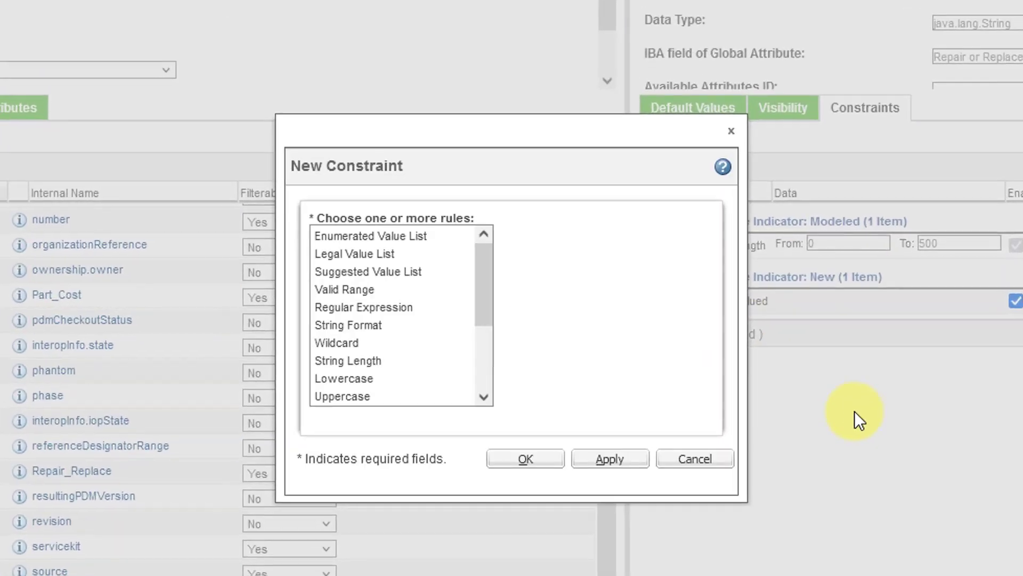
pyautogui.click(367, 253)
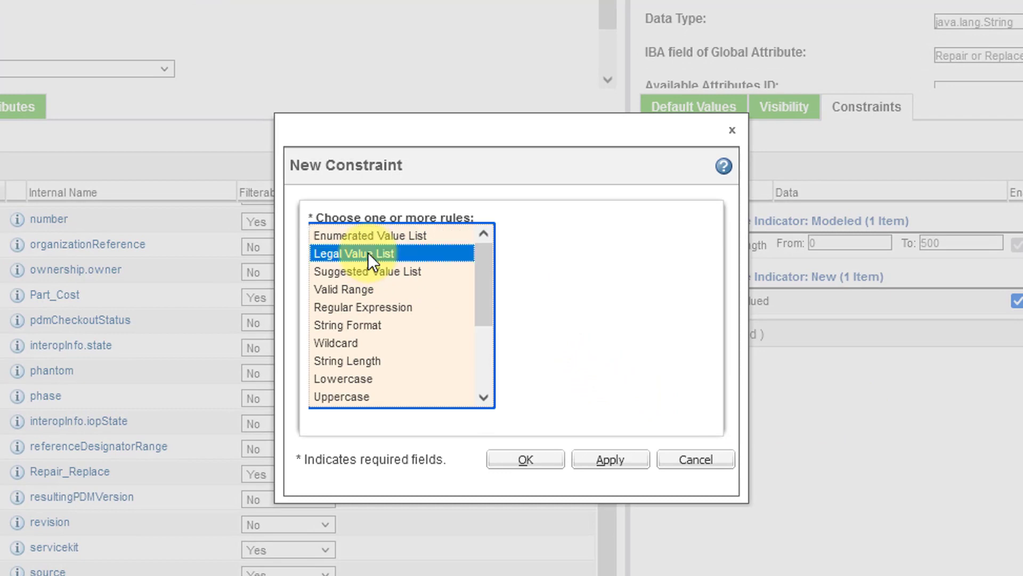
pyautogui.click(531, 464)
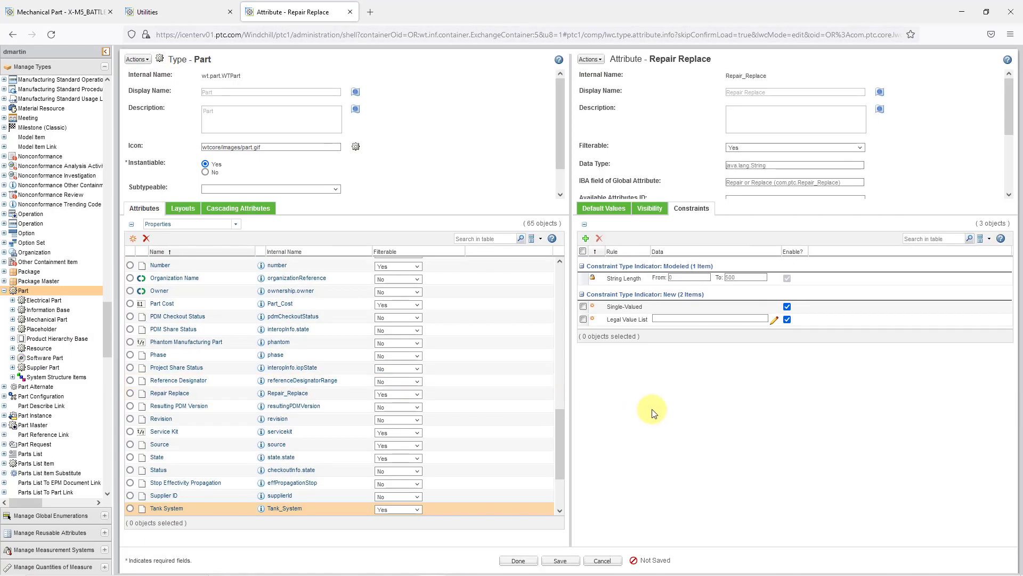
# Step: Enter Repair and Replace as the allowed values of the Legal Value List constraint
pyautogui.click(775, 321)
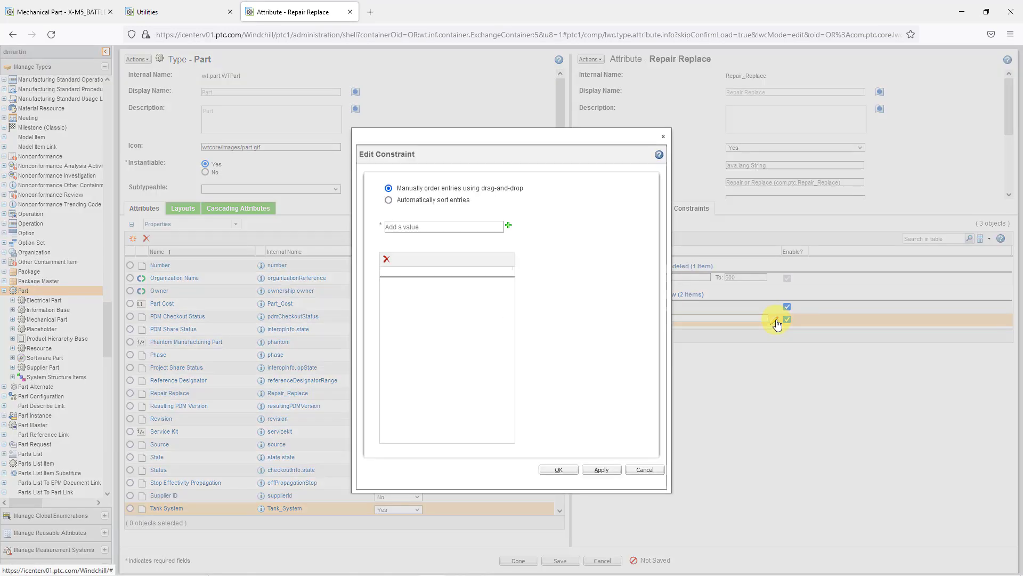
pyautogui.click(457, 228)
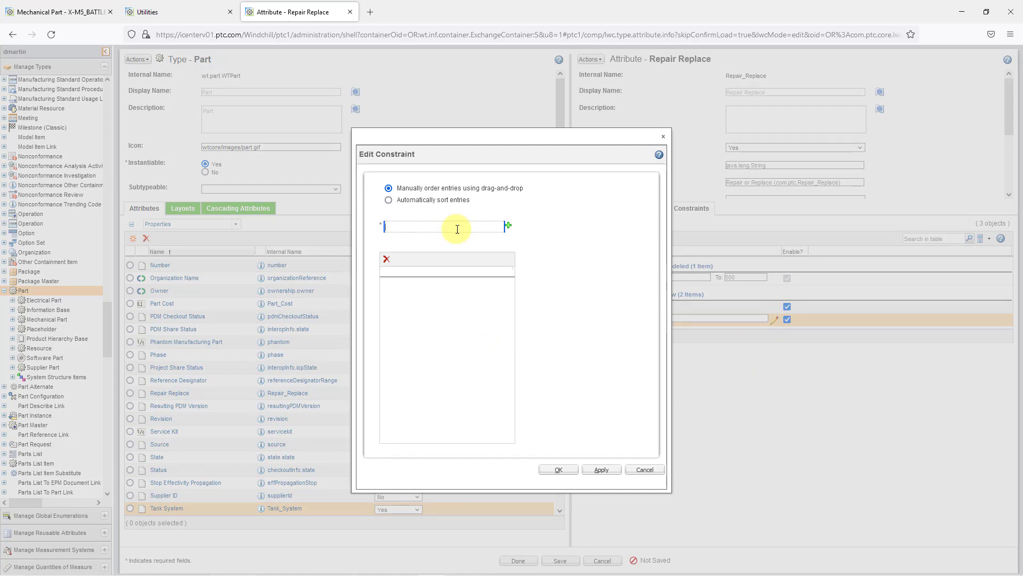
pyautogui.write('Repair')
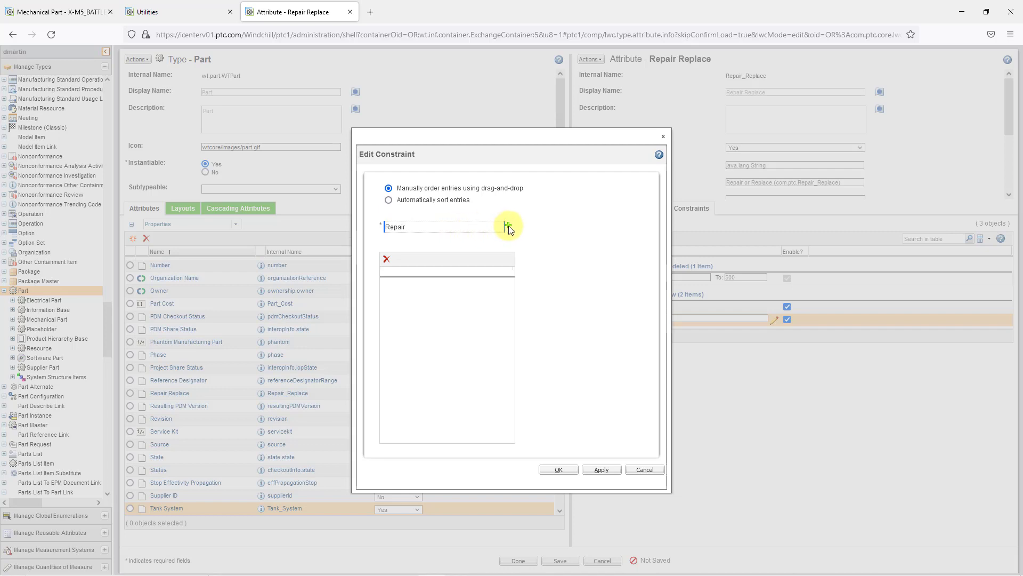
pyautogui.click(507, 226)
pyautogui.click(459, 228)
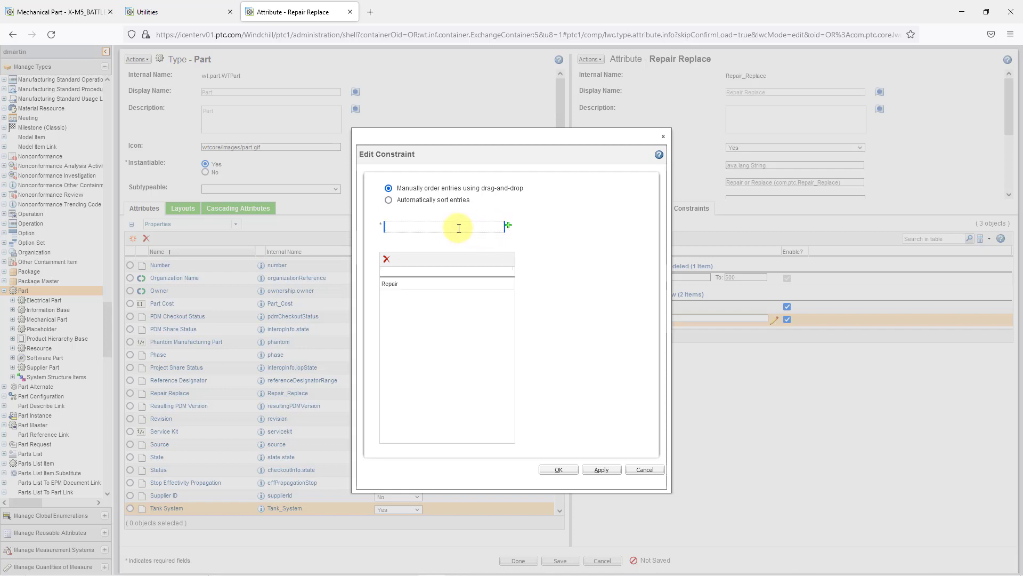
pyautogui.write('Replace')
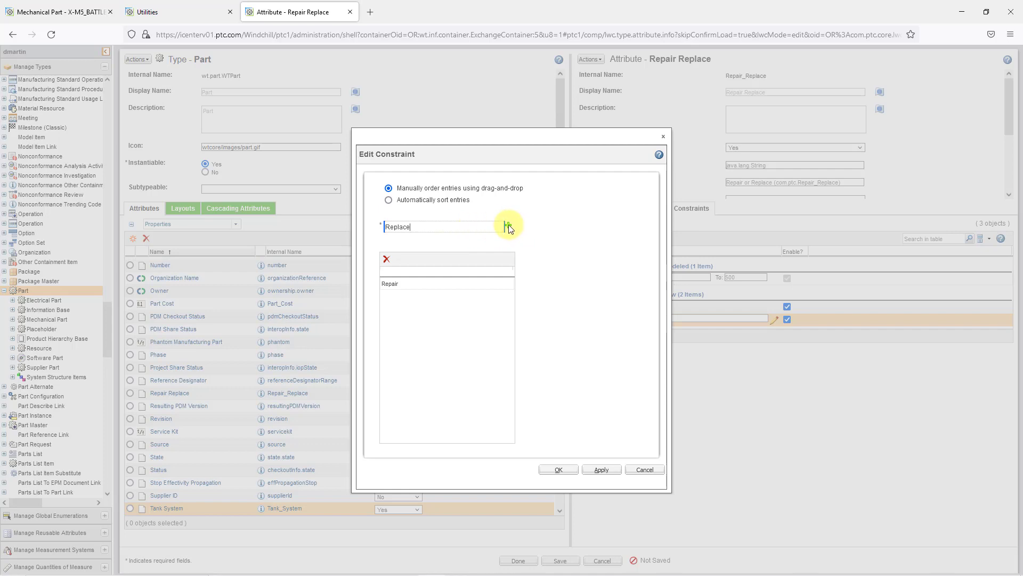
pyautogui.click(508, 226)
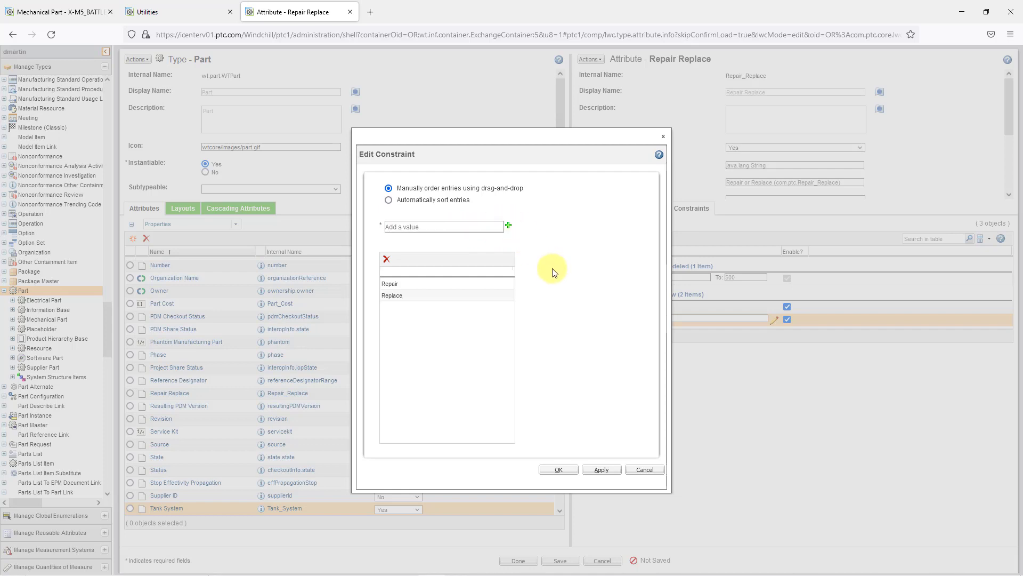
pyautogui.click(564, 470)
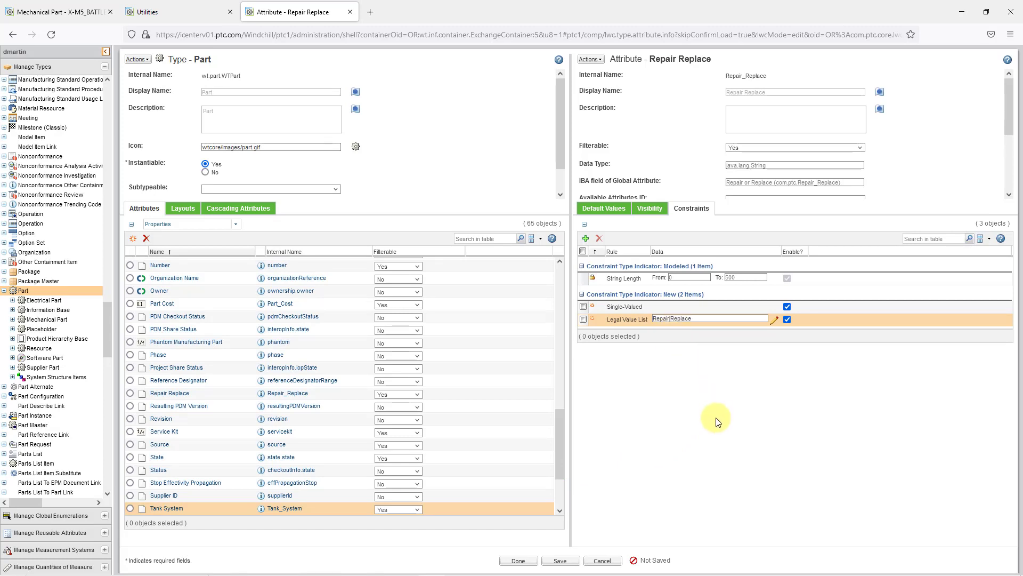
# Step: Save the Repair Replace attribute's constraints and finish editing the Part type
pyautogui.click(560, 561)
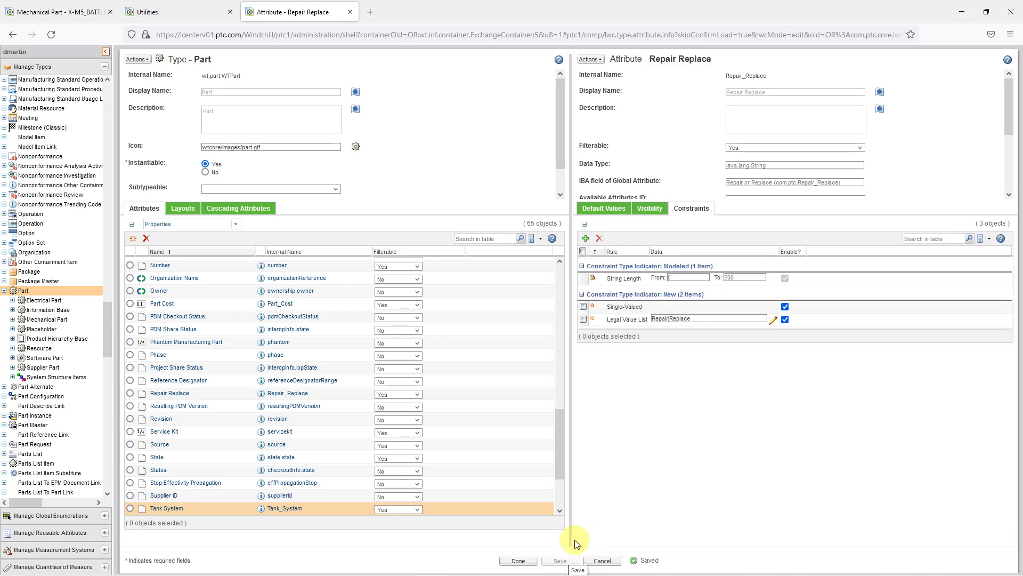
pyautogui.click(516, 561)
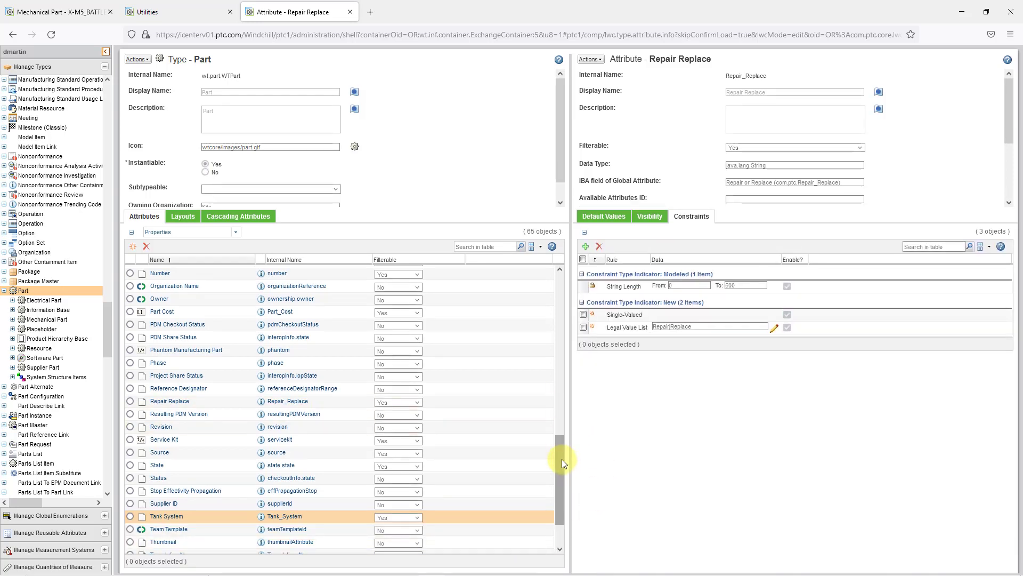
pyautogui.moveTo(562, 459); pyautogui.dragTo(560, 459)
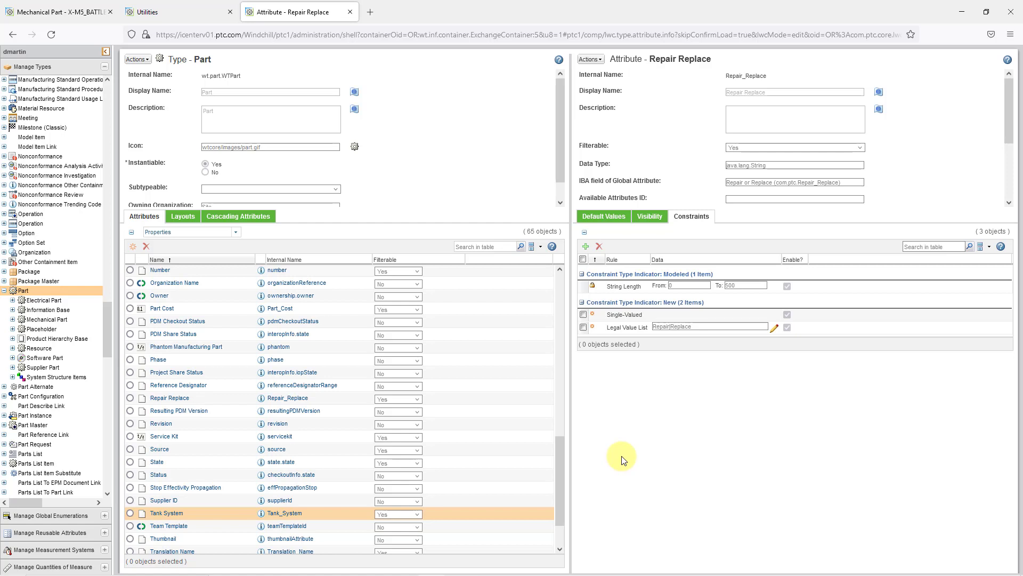
# Step: Reload the X-M5_BATTLE_TANK mechanical part's page and check the part out for editing
pyautogui.click(64, 17)
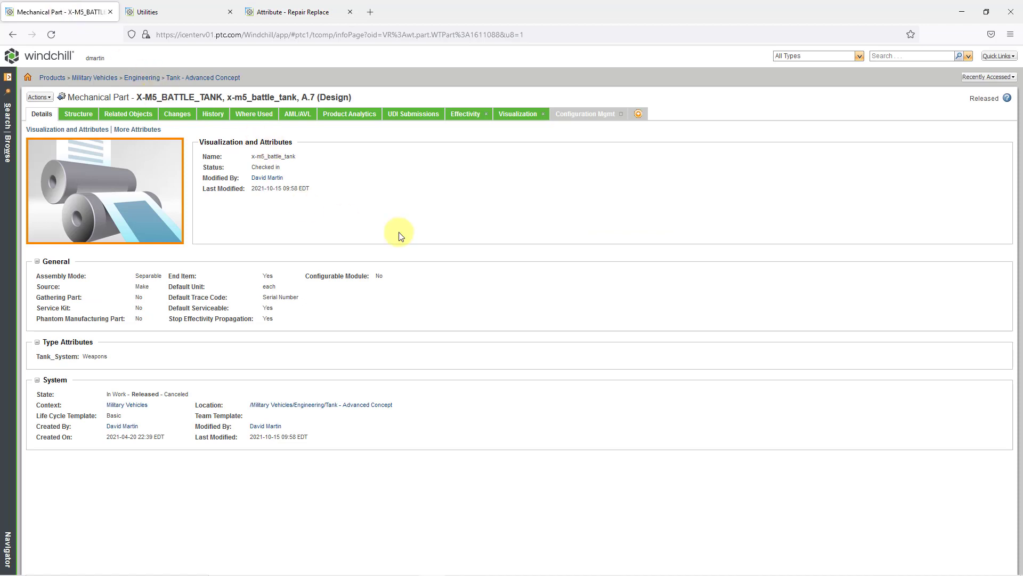
pyautogui.click(51, 35)
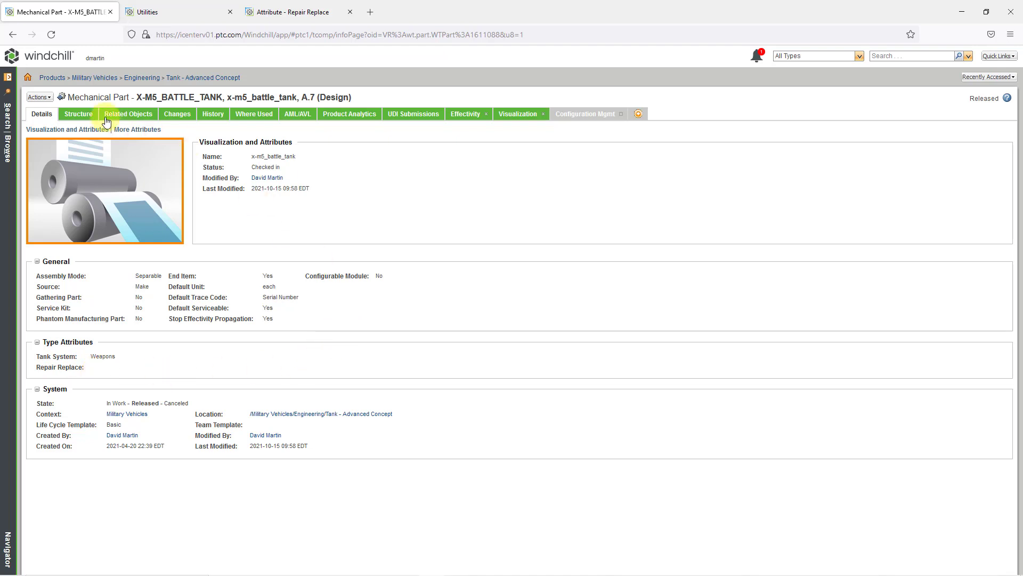
pyautogui.click(38, 99)
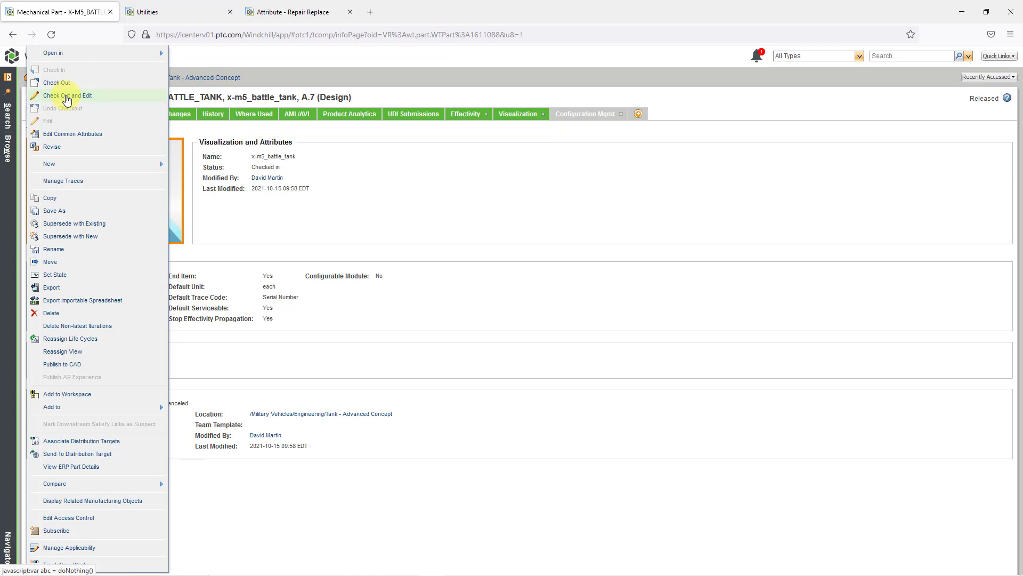
pyautogui.click(66, 96)
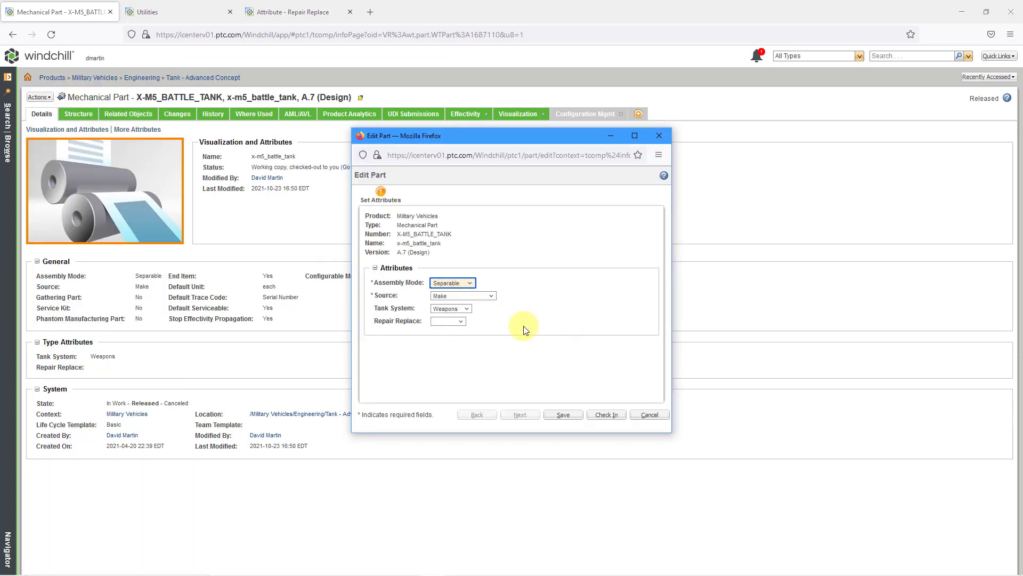
# Step: Set the battle tank part's Repair Replace attribute to Repair and check the part in without comments
pyautogui.click(459, 322)
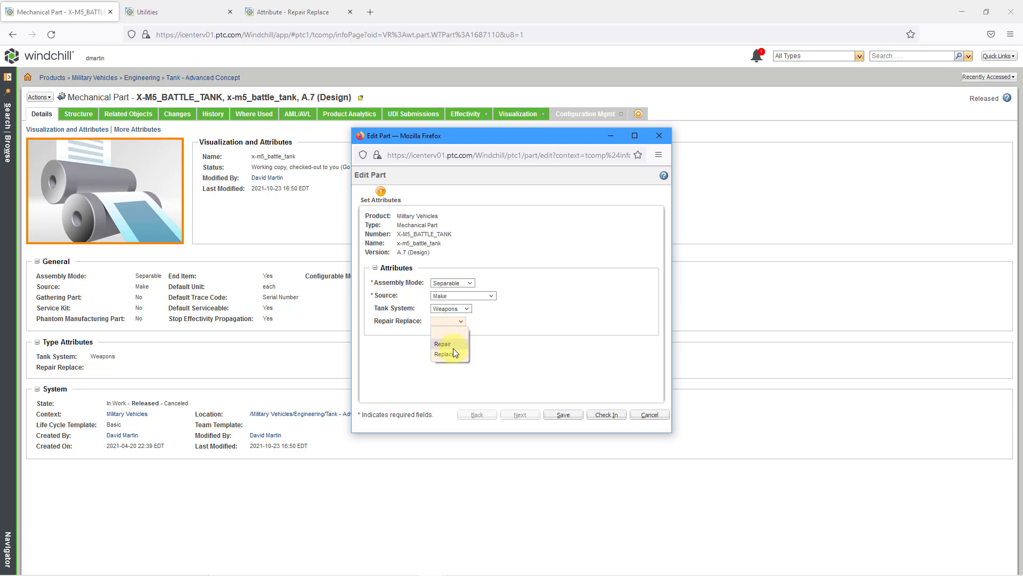
pyautogui.click(452, 346)
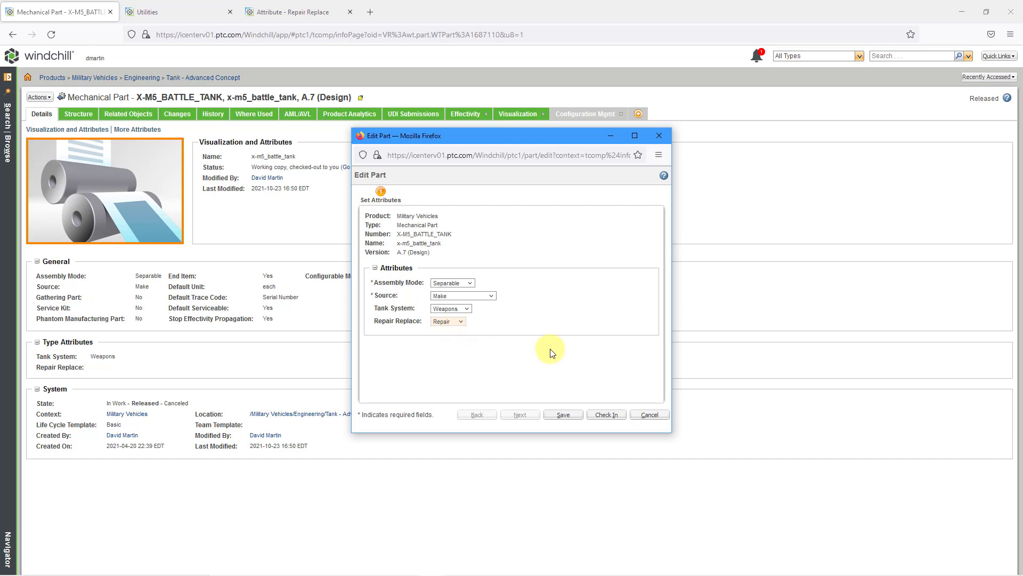
pyautogui.click(607, 417)
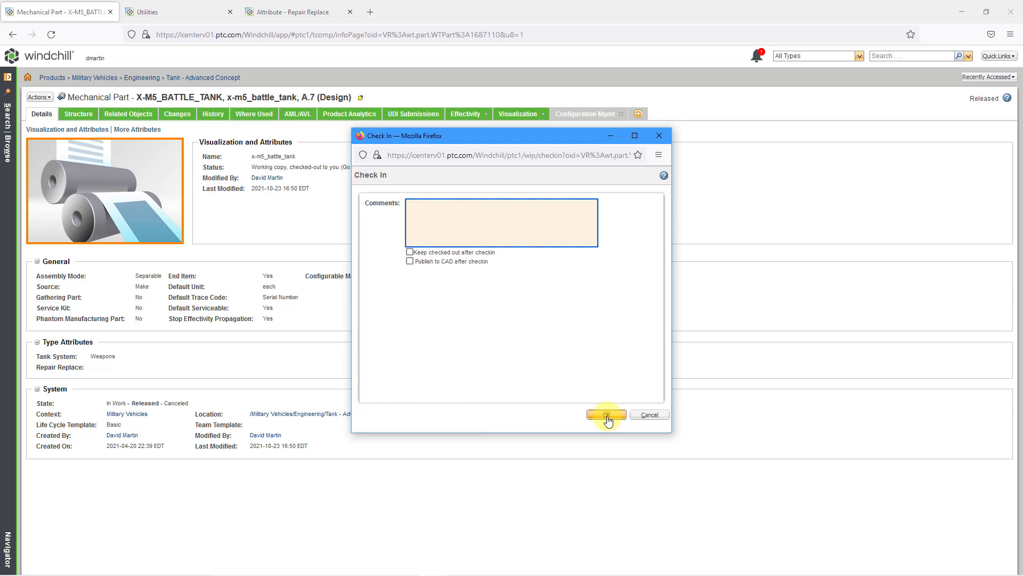
pyautogui.click(607, 417)
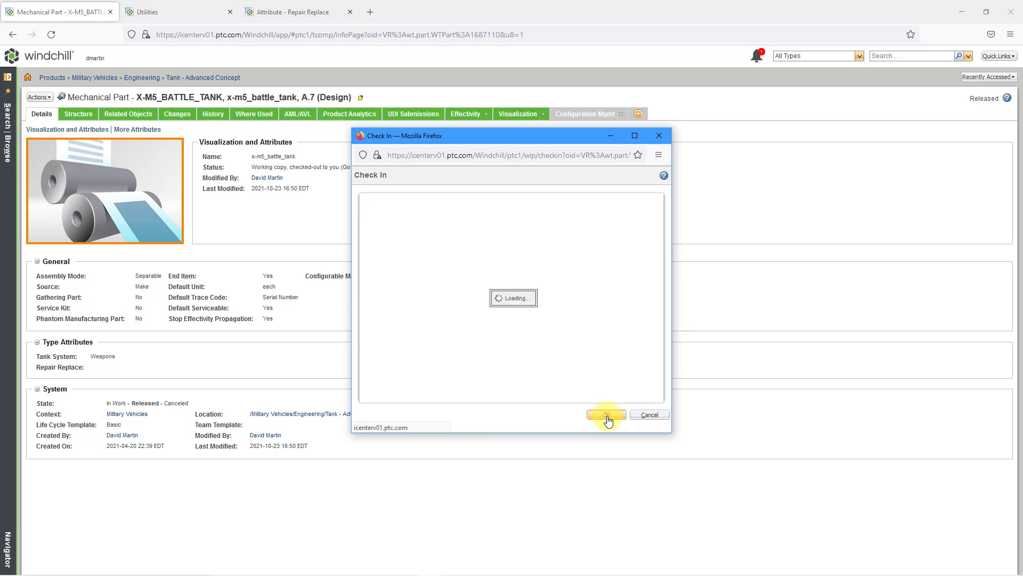